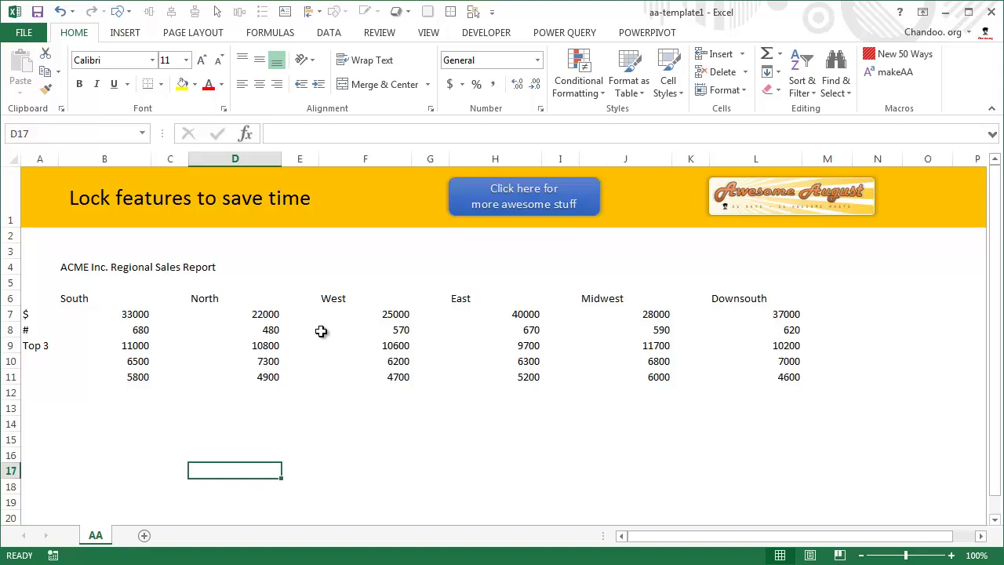
Step: Review the regional sales block, comparing South's heading and figures with North and West
{"action": "left_click_drag", "start_coordinate": [100, 298], "coordinate": [776, 386]}
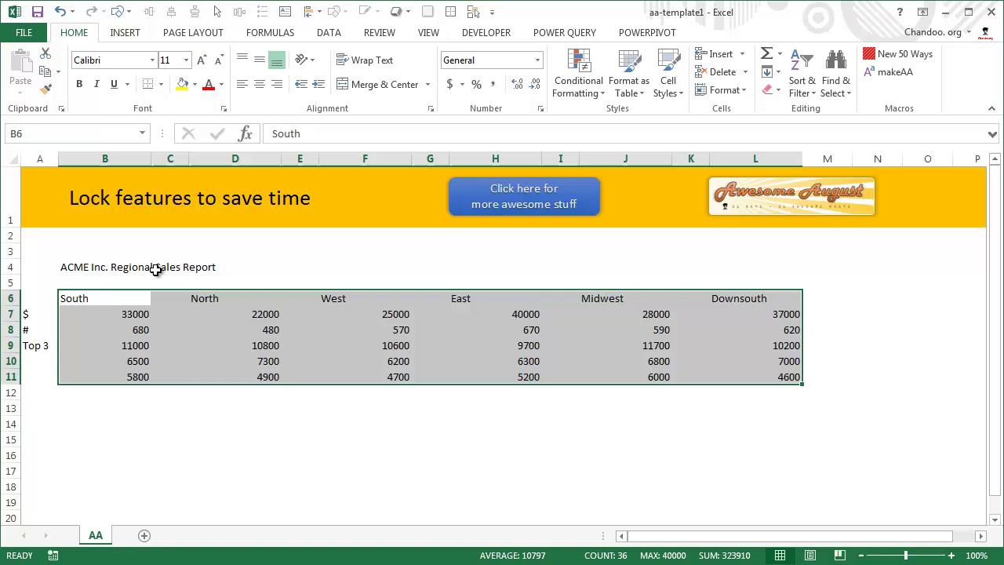
{"action": "left_click", "coordinate": [132, 298]}
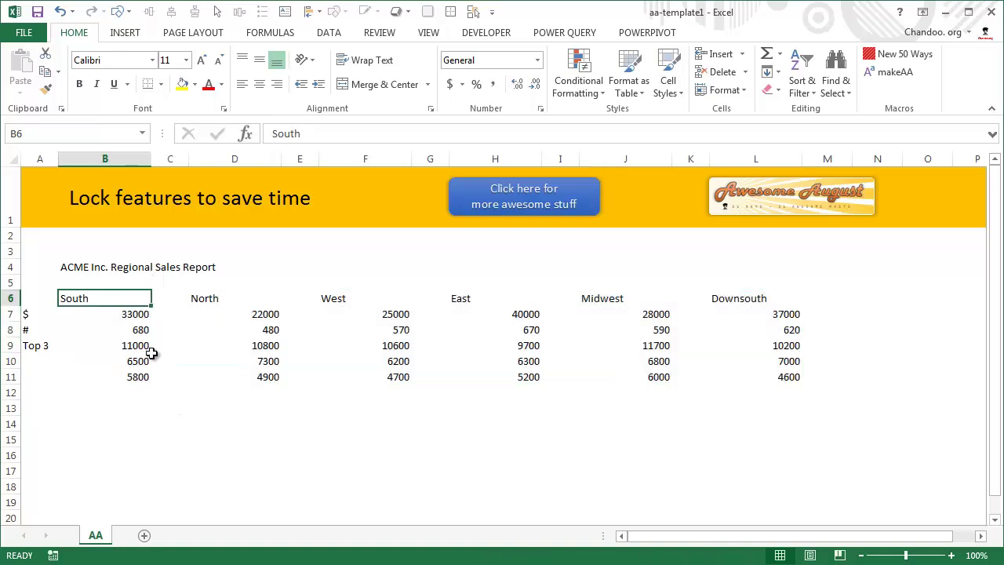
{"action": "left_click", "coordinate": [135, 313]}
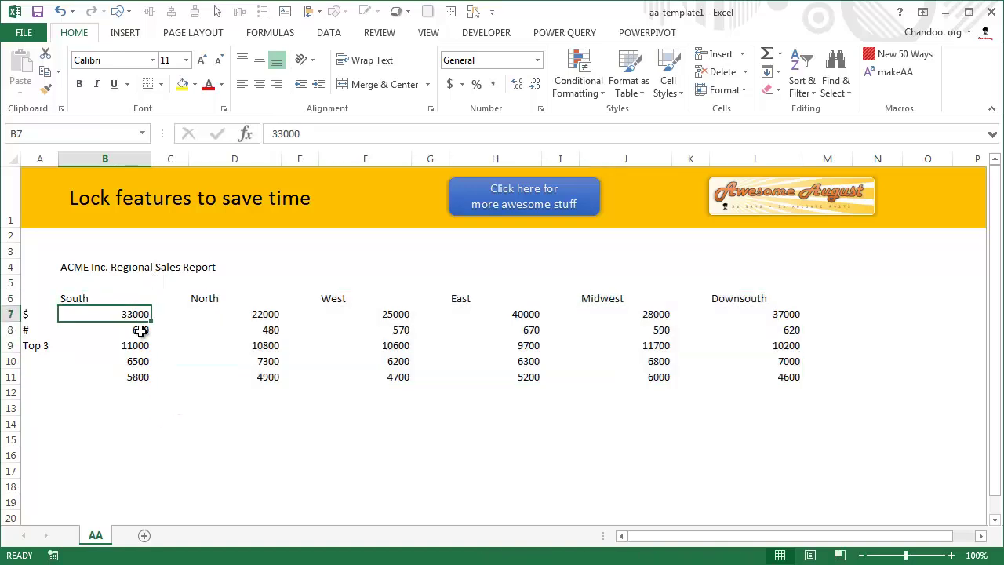
{"action": "left_click", "coordinate": [135, 330]}
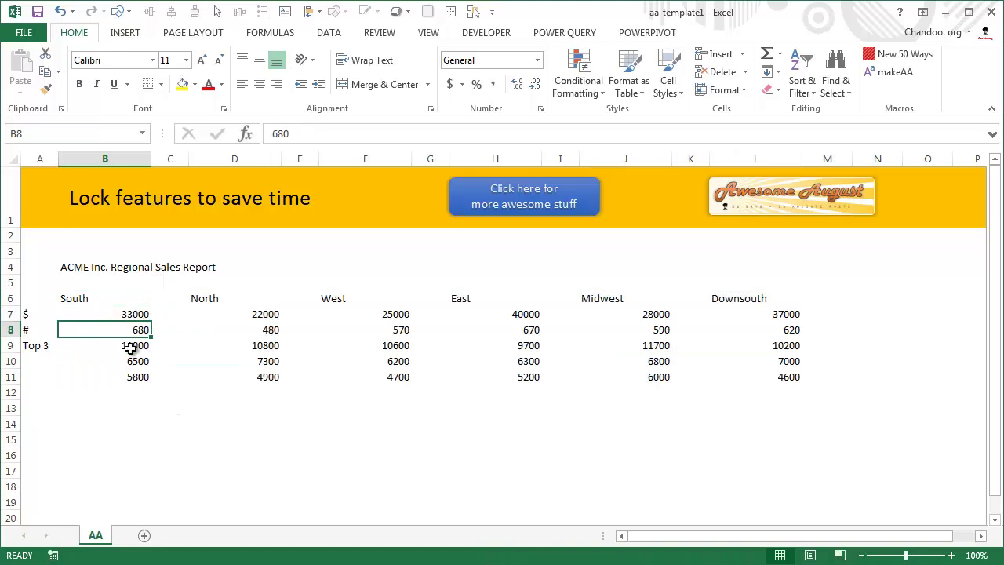
{"action": "left_click_drag", "start_coordinate": [134, 345], "coordinate": [125, 376]}
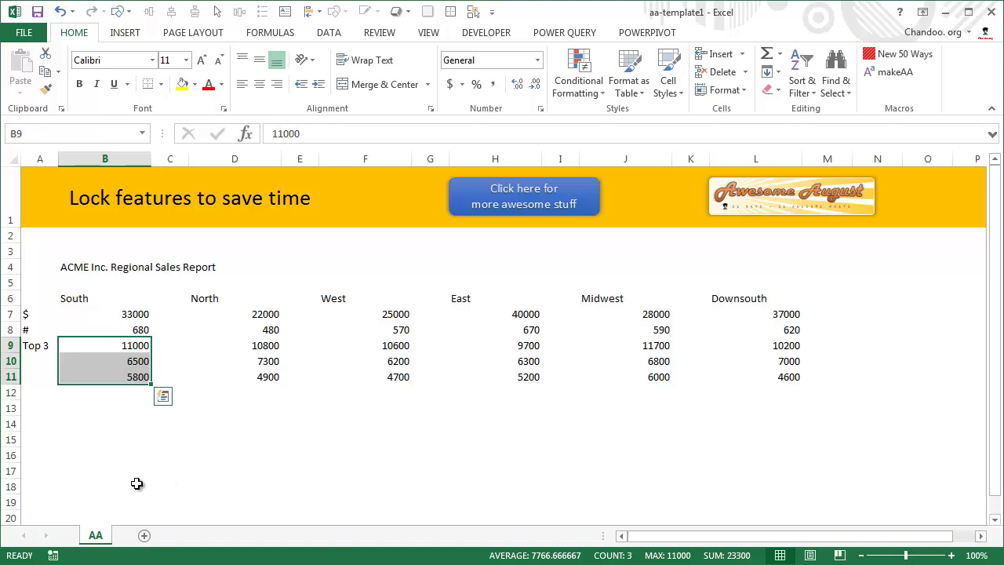
{"action": "left_click", "coordinate": [127, 310]}
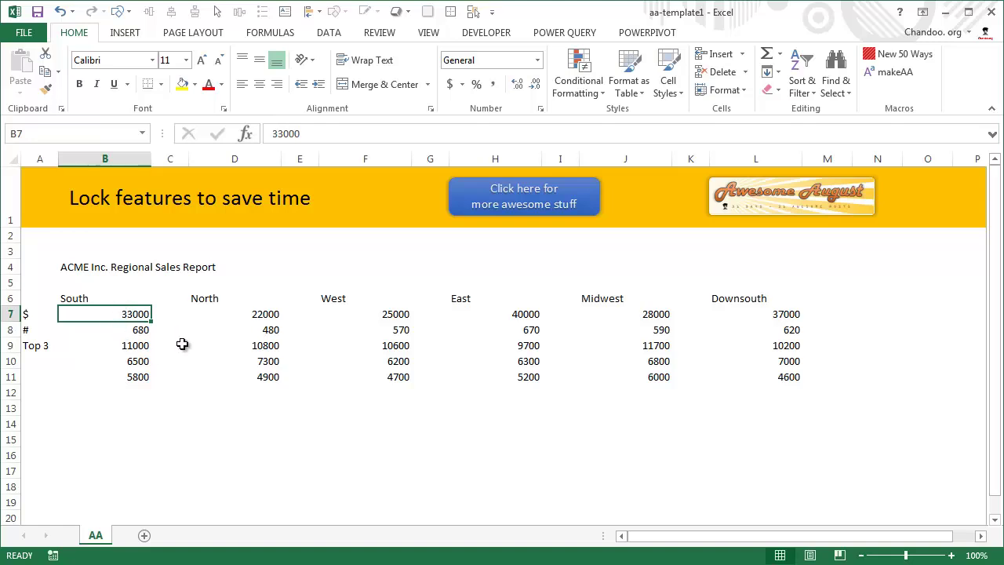
{"action": "left_click", "coordinate": [251, 314]}
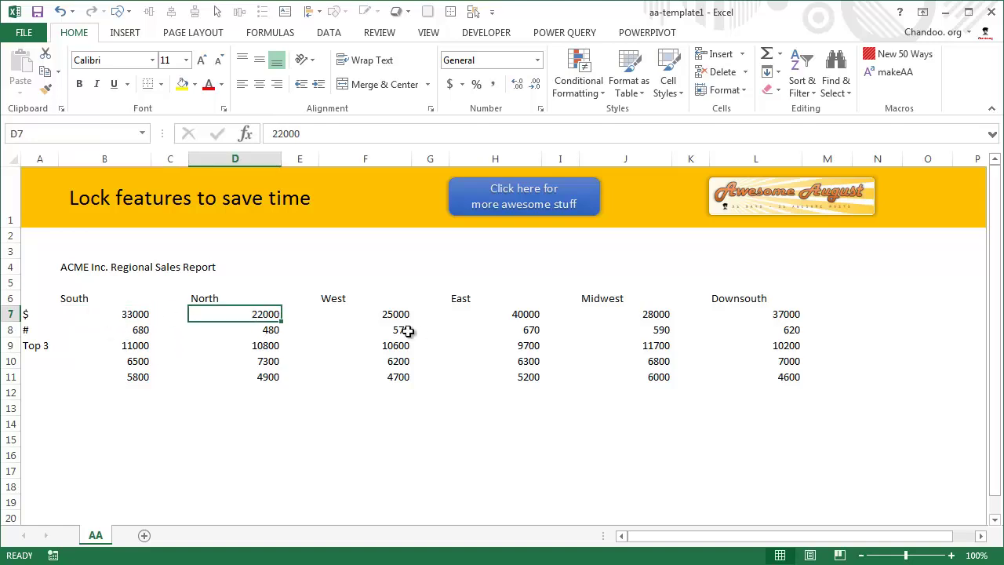
{"action": "left_click", "coordinate": [400, 313]}
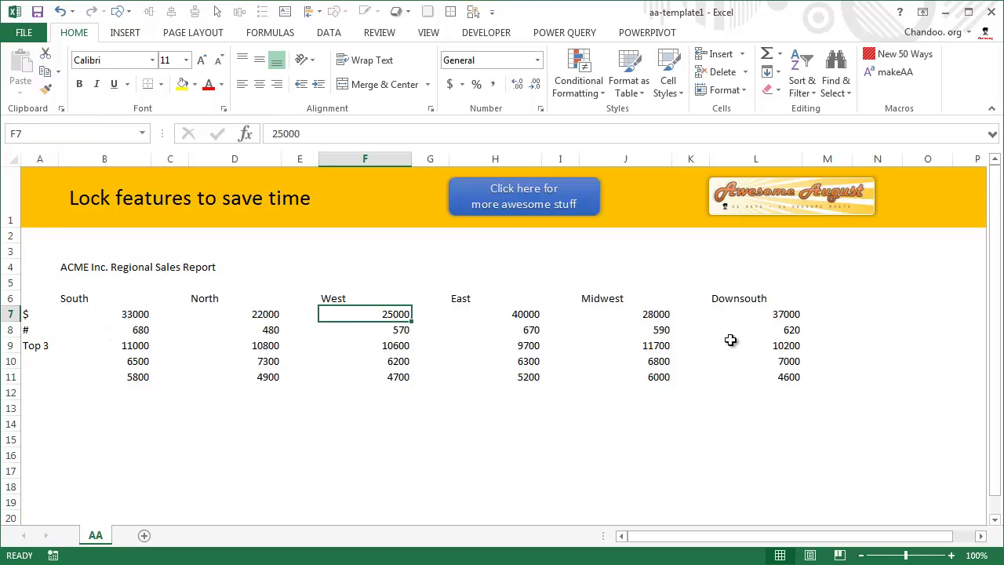
{"action": "left_click_drag", "start_coordinate": [91, 313], "coordinate": [776, 363]}
{"action": "left_click", "coordinate": [681, 410]}
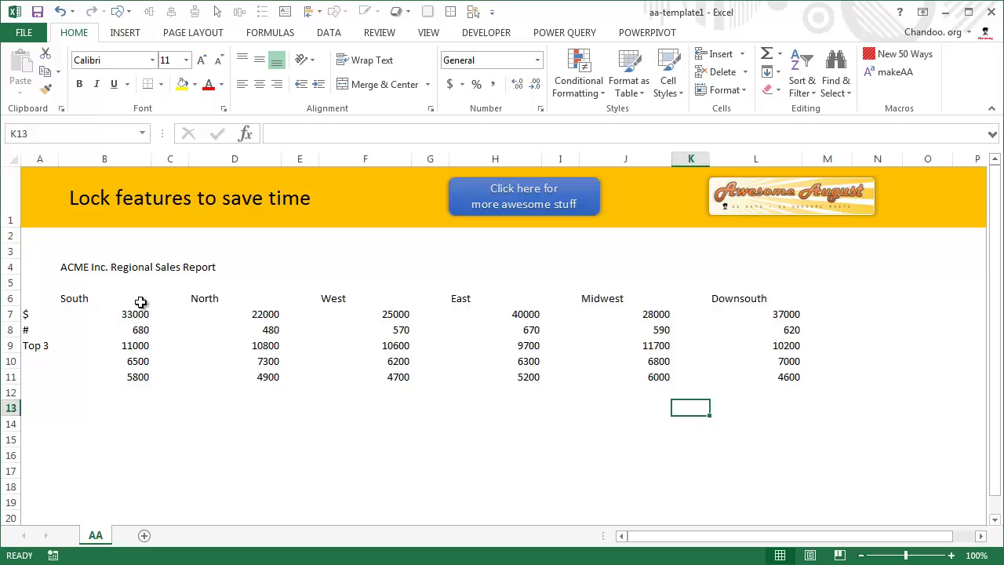
Step: Center the South column entries in B6:B11
{"action": "left_click_drag", "start_coordinate": [83, 303], "coordinate": [110, 377]}
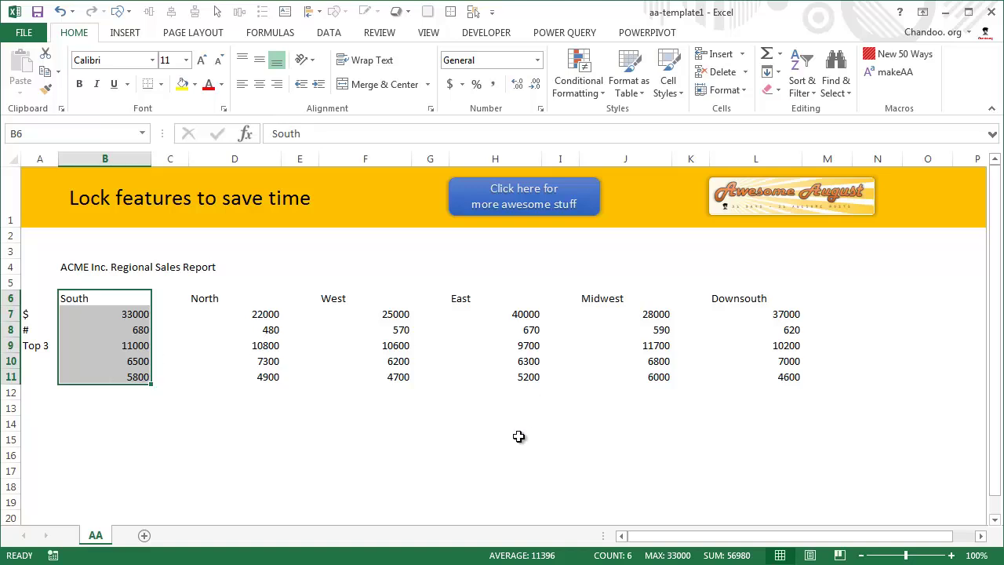
{"action": "left_click", "coordinate": [117, 299]}
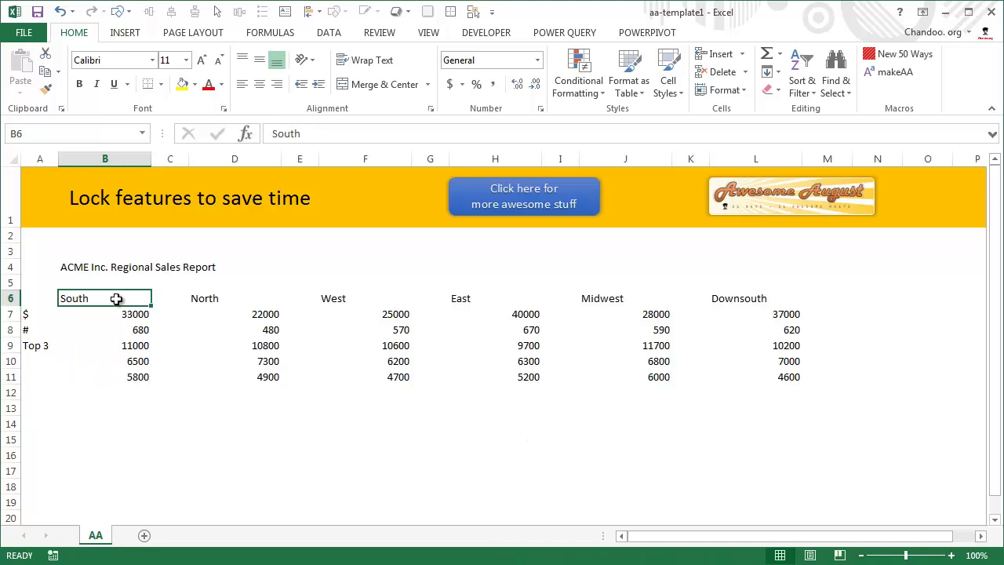
{"action": "left_click_drag", "start_coordinate": [116, 299], "coordinate": [112, 382]}
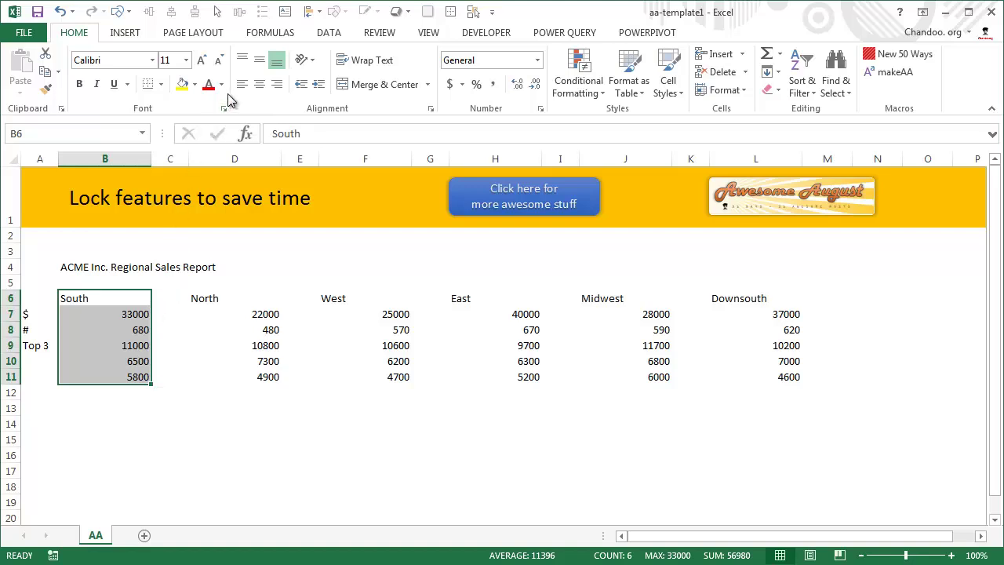
{"action": "left_click", "coordinate": [274, 84]}
{"action": "left_click", "coordinate": [259, 87]}
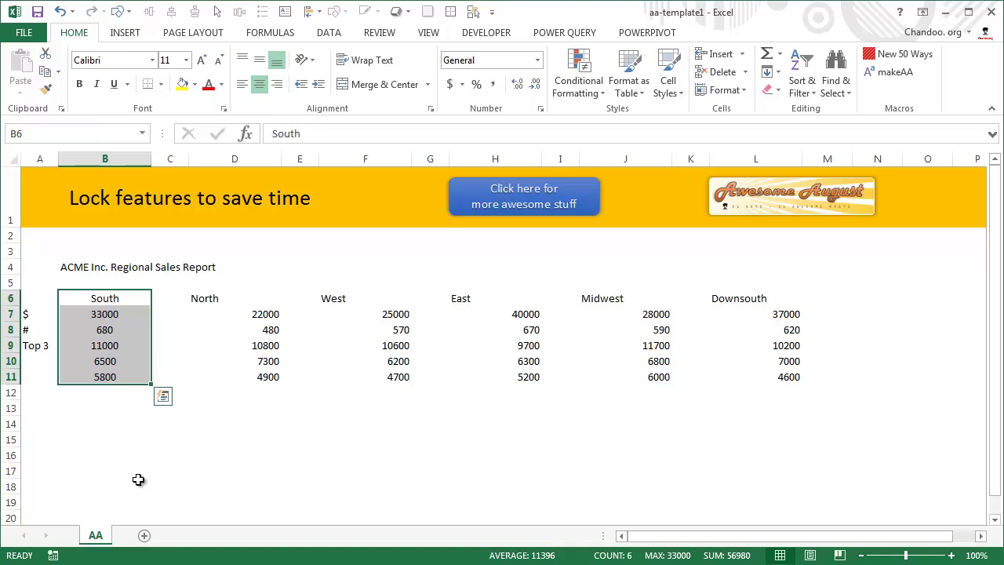
Step: Make the South heading in B6 bold
{"action": "left_click", "coordinate": [112, 298]}
{"action": "left_click", "coordinate": [80, 84]}
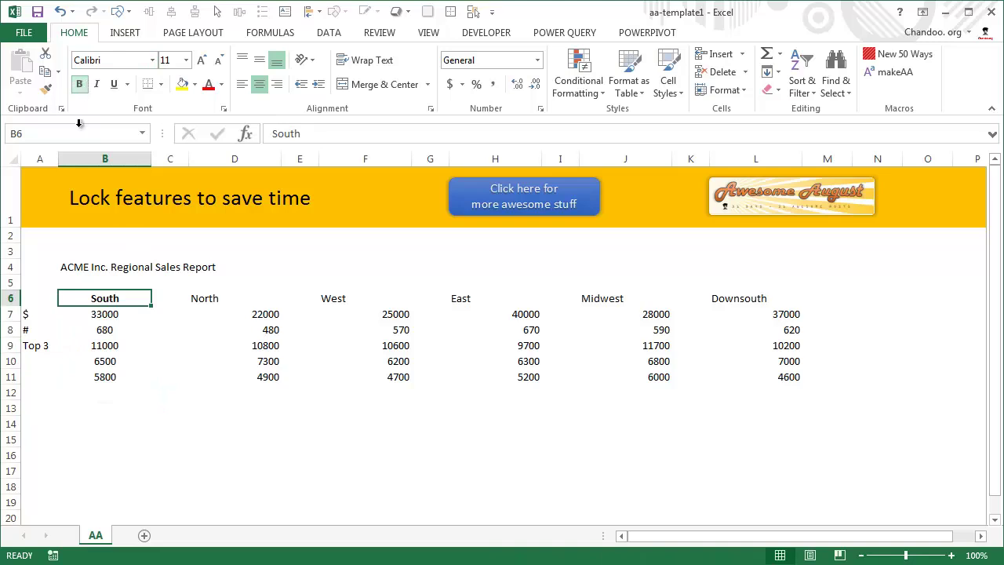
{"action": "left_click", "coordinate": [99, 314]}
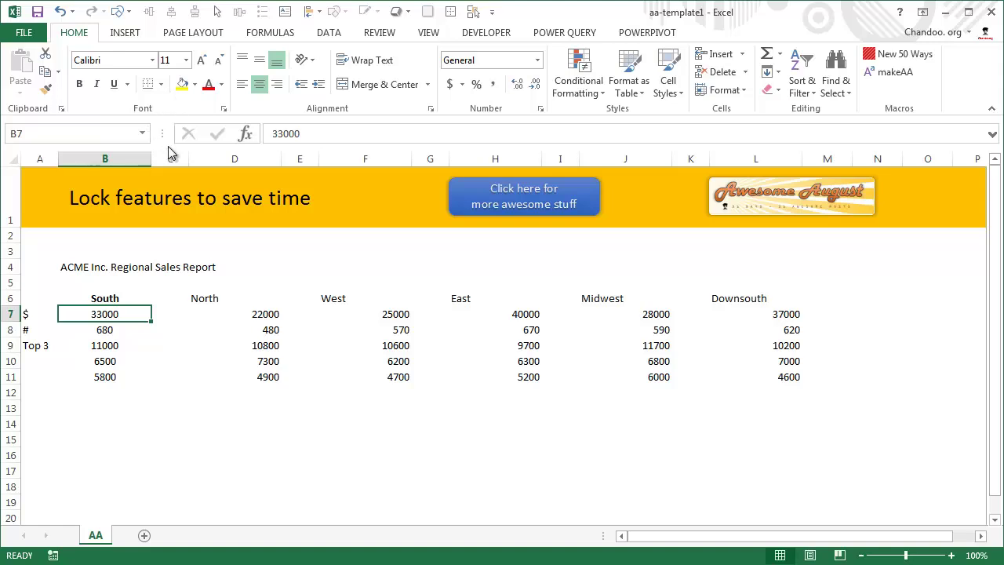
Step: Make South's 33000 figure bold, size 16, currency with 0 decimals ($33,000)
{"action": "left_click", "coordinate": [186, 61]}
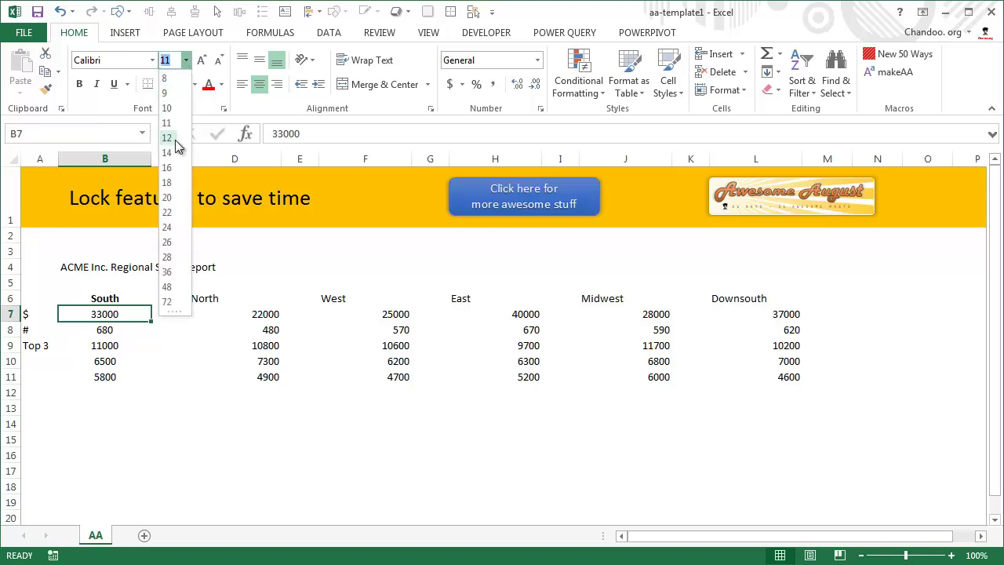
{"action": "left_click", "coordinate": [172, 167]}
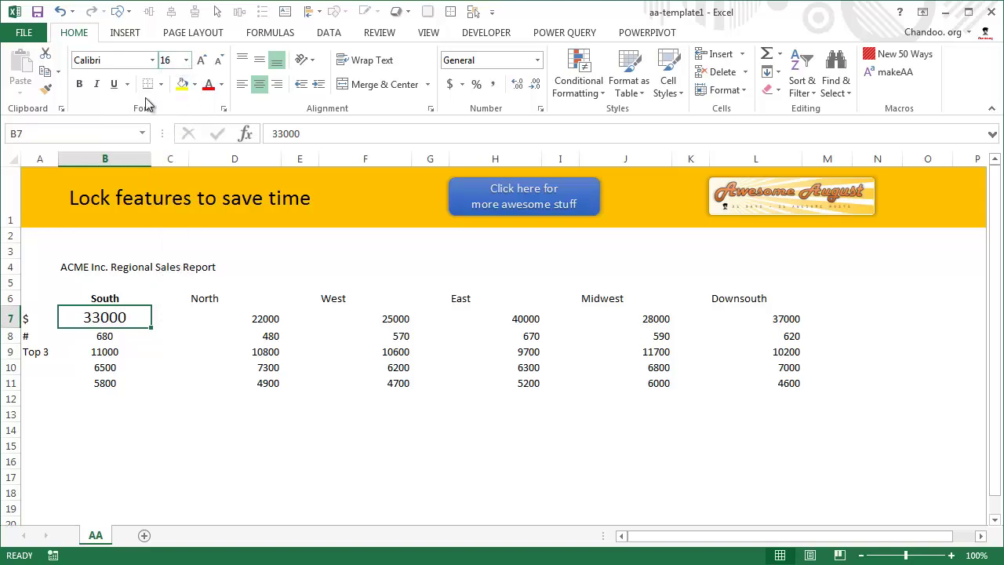
{"action": "left_click", "coordinate": [78, 84]}
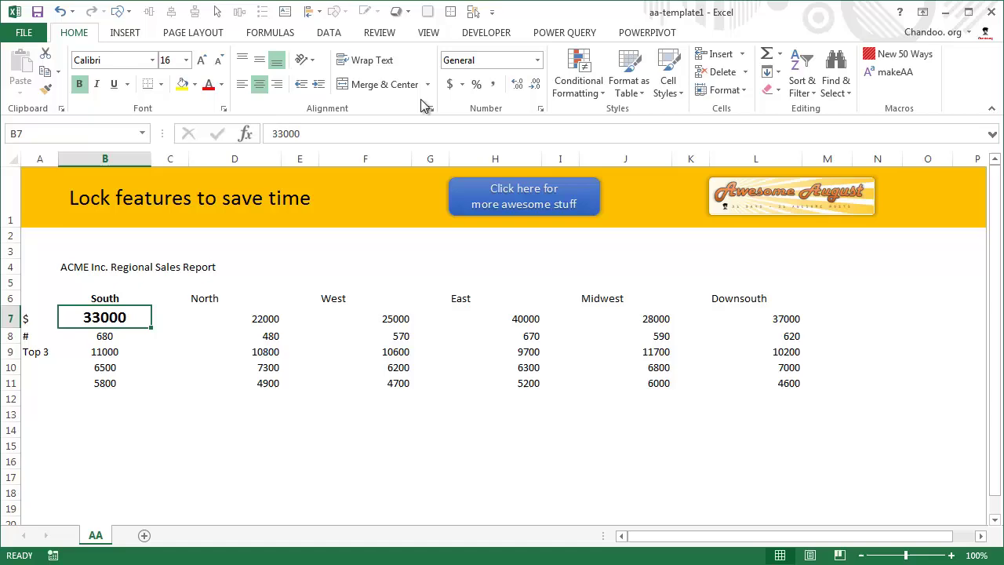
{"action": "key", "text": "ctrl+1"}
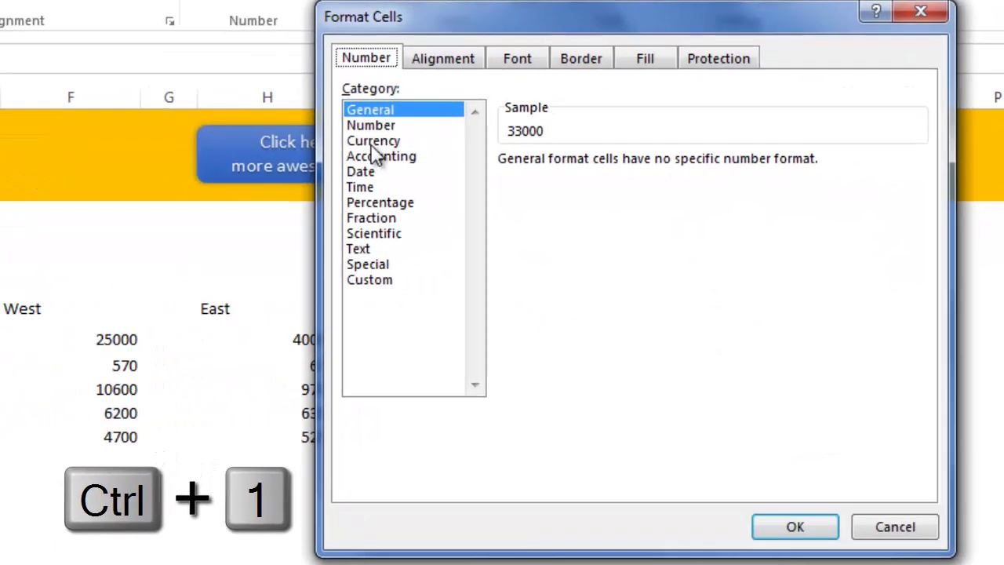
{"action": "left_click", "coordinate": [533, 182]}
{"action": "left_click", "coordinate": [660, 168]}
{"action": "left_click", "coordinate": [660, 168]}
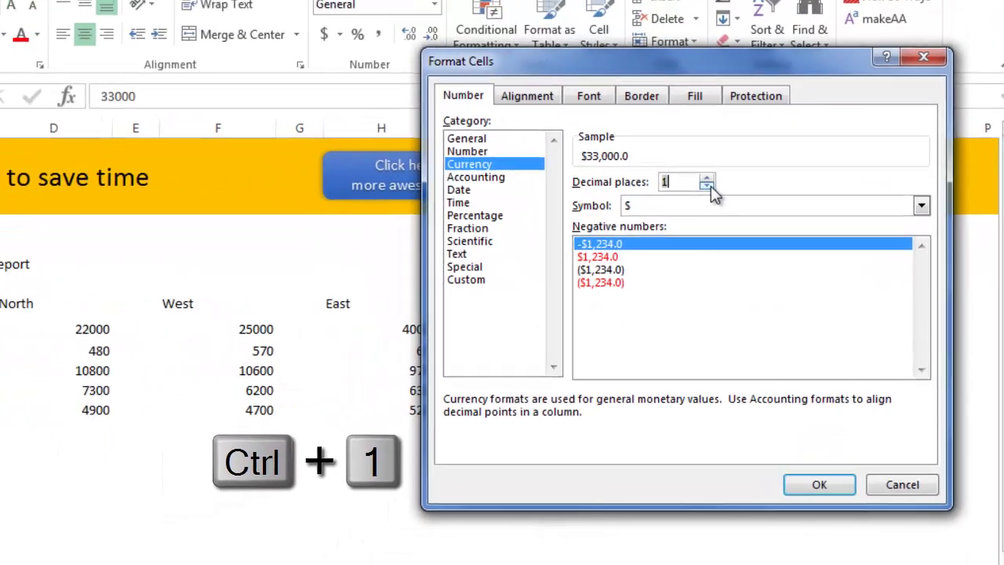
{"action": "left_click", "coordinate": [795, 527]}
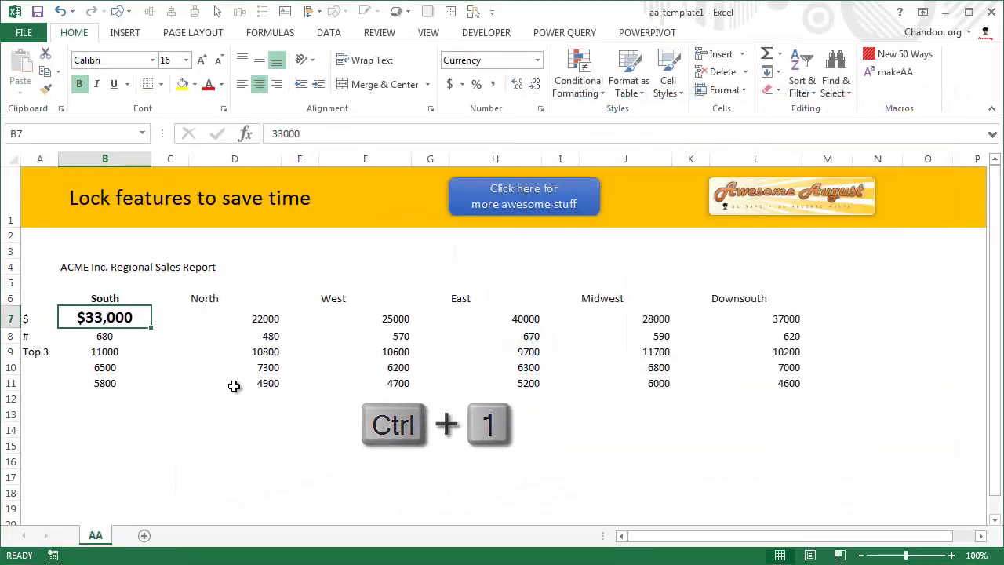
{"action": "left_click", "coordinate": [125, 341]}
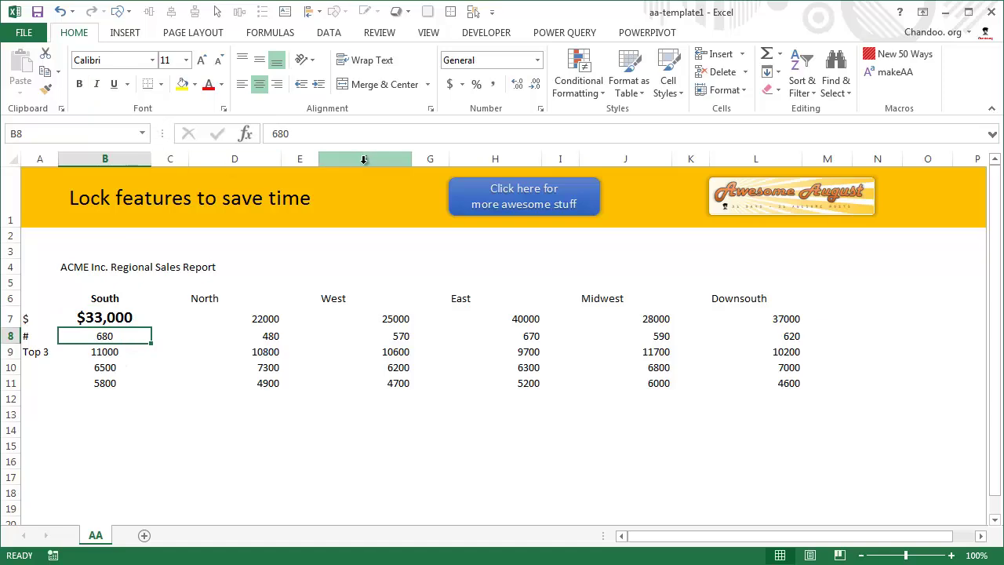
Step: Format South's 680 count as Number with 0 decimals and a thousands separator
{"action": "key", "text": "ctrl+1"}
{"action": "left_click", "coordinate": [563, 177]}
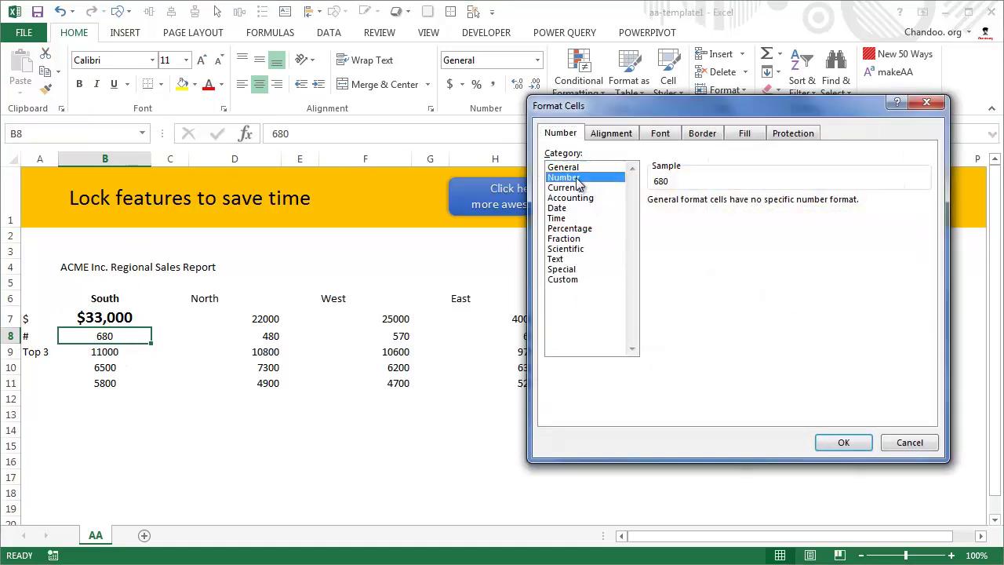
{"action": "left_click", "coordinate": [754, 207]}
{"action": "left_click", "coordinate": [753, 206]}
{"action": "left_click", "coordinate": [662, 221]}
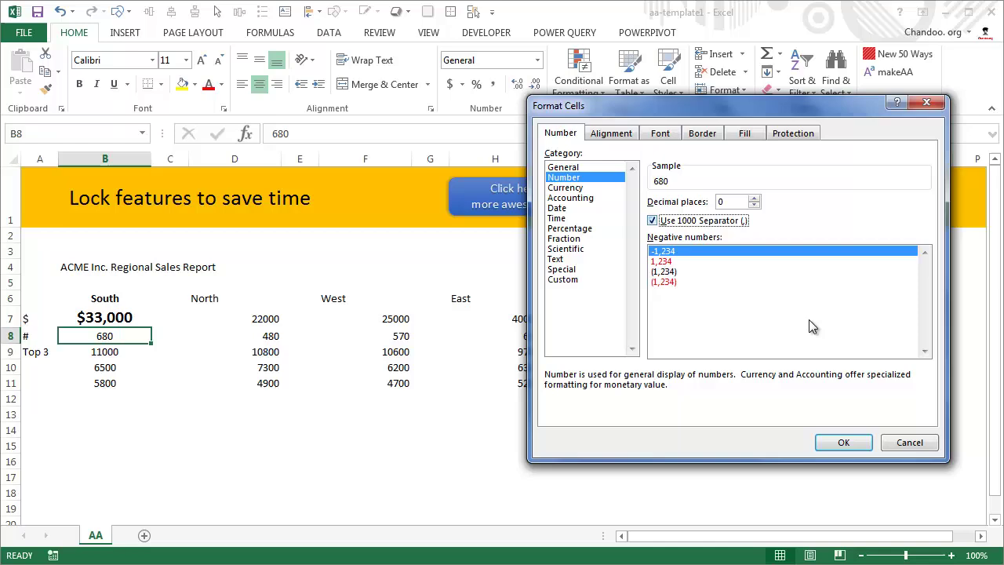
{"action": "left_click", "coordinate": [842, 442]}
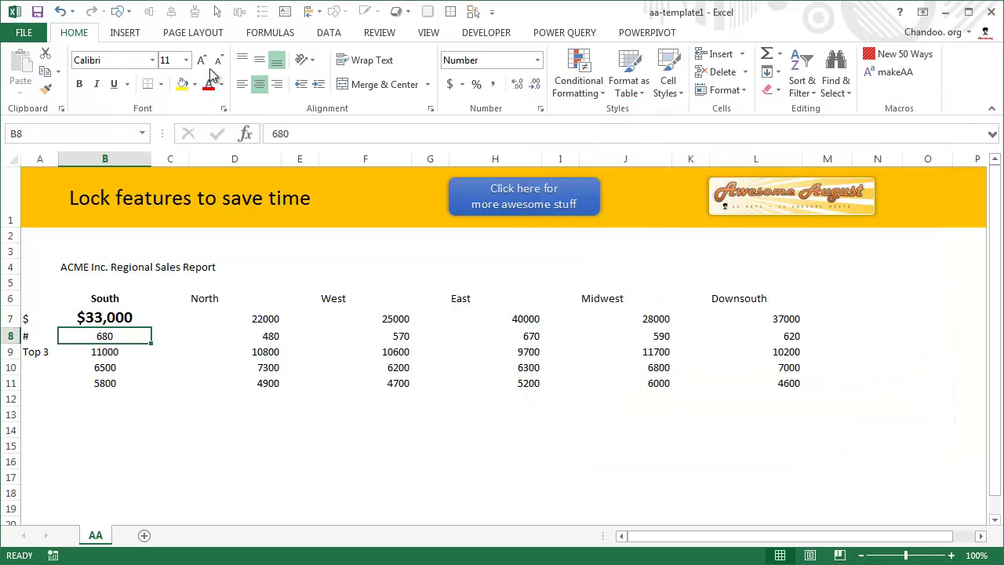
Step: Set the 680 count's font size to 12
{"action": "left_click", "coordinate": [114, 317]}
{"action": "left_click", "coordinate": [114, 336]}
{"action": "left_click", "coordinate": [187, 61]}
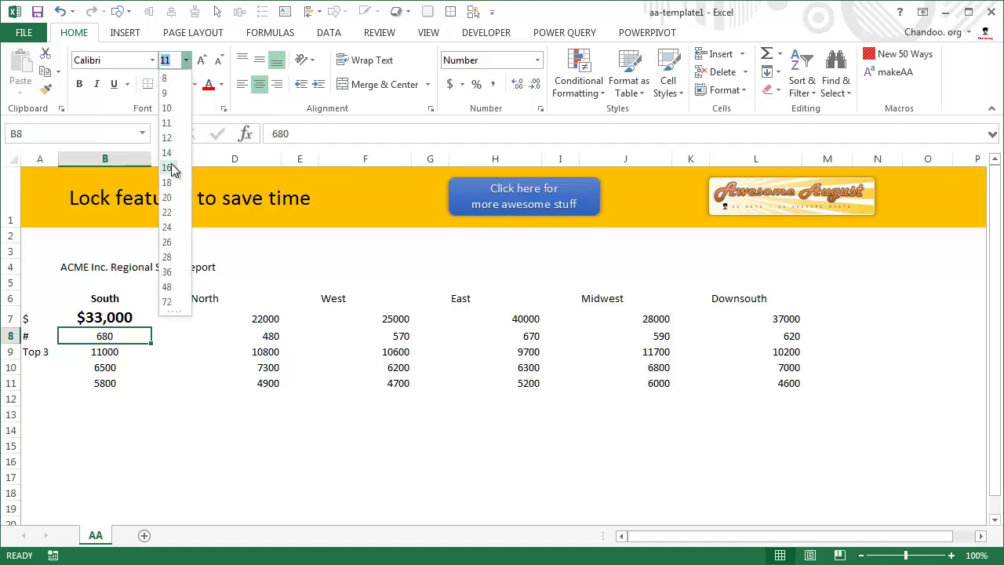
{"action": "left_click", "coordinate": [172, 168]}
{"action": "left_click", "coordinate": [187, 62]}
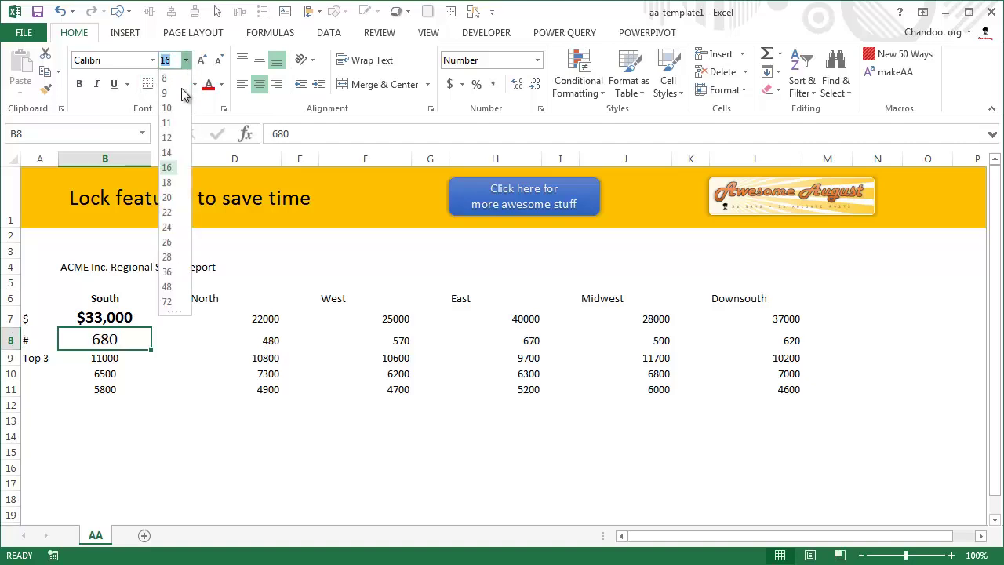
{"action": "left_click", "coordinate": [170, 138]}
{"action": "left_click_drag", "start_coordinate": [128, 351], "coordinate": [117, 375]}
Step: Shrink South's top-3 values to font size 10 and colour them grey
{"action": "left_click", "coordinate": [187, 61]}
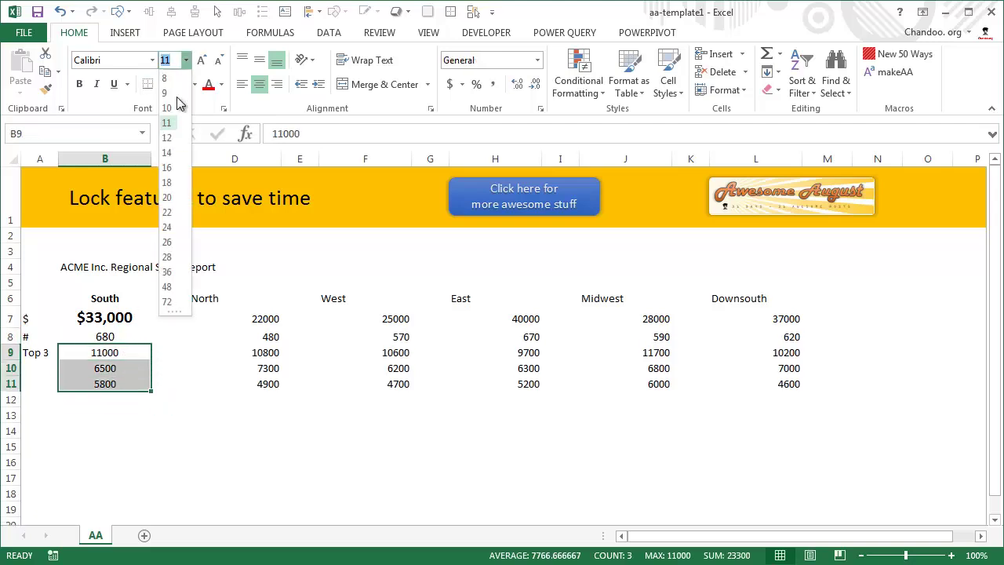
{"action": "left_click", "coordinate": [170, 104]}
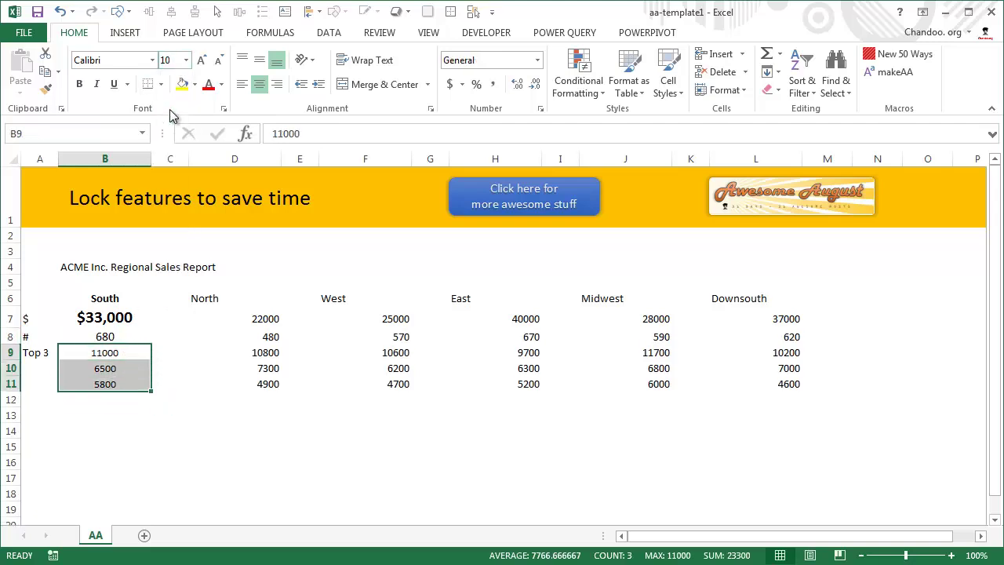
{"action": "left_click", "coordinate": [222, 87]}
{"action": "left_click", "coordinate": [209, 157]}
{"action": "left_click", "coordinate": [208, 478]}
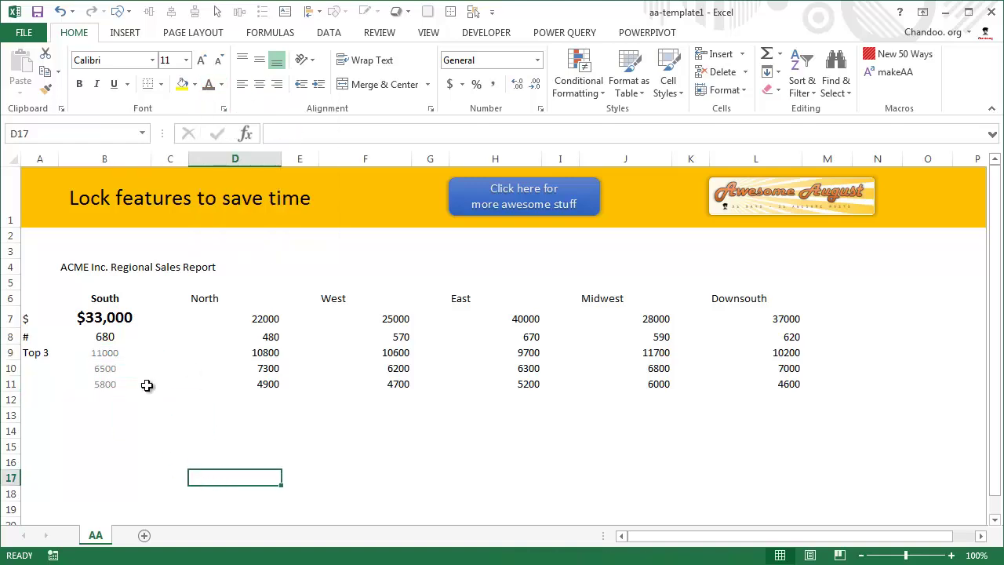
Step: Format B9:B11 as currency with 0 decimals: $11,000, $6,500, $5,800
{"action": "left_click_drag", "start_coordinate": [105, 353], "coordinate": [105, 385]}
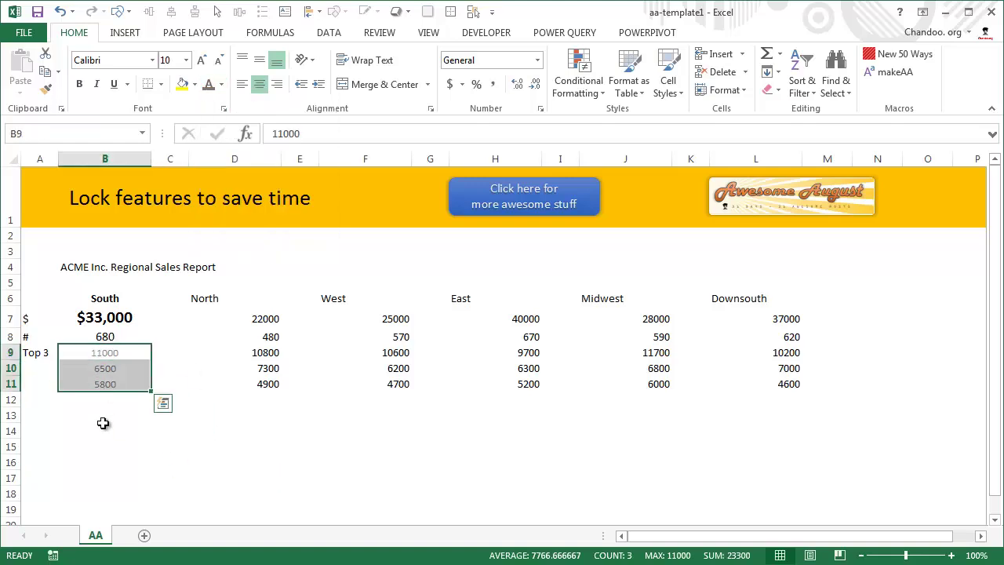
{"action": "left_click_drag", "start_coordinate": [128, 320], "coordinate": [129, 382]}
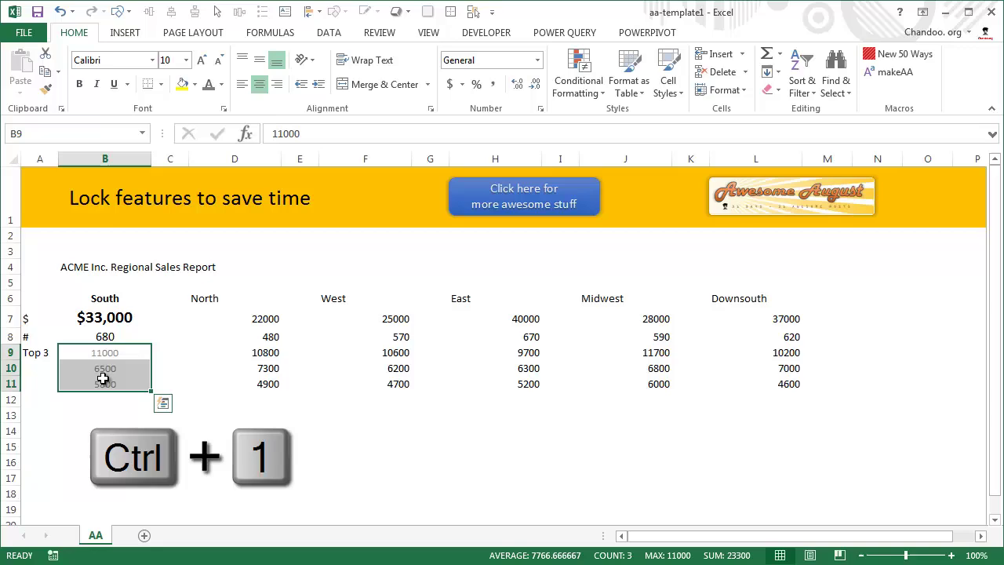
{"action": "key", "text": "ctrl+1"}
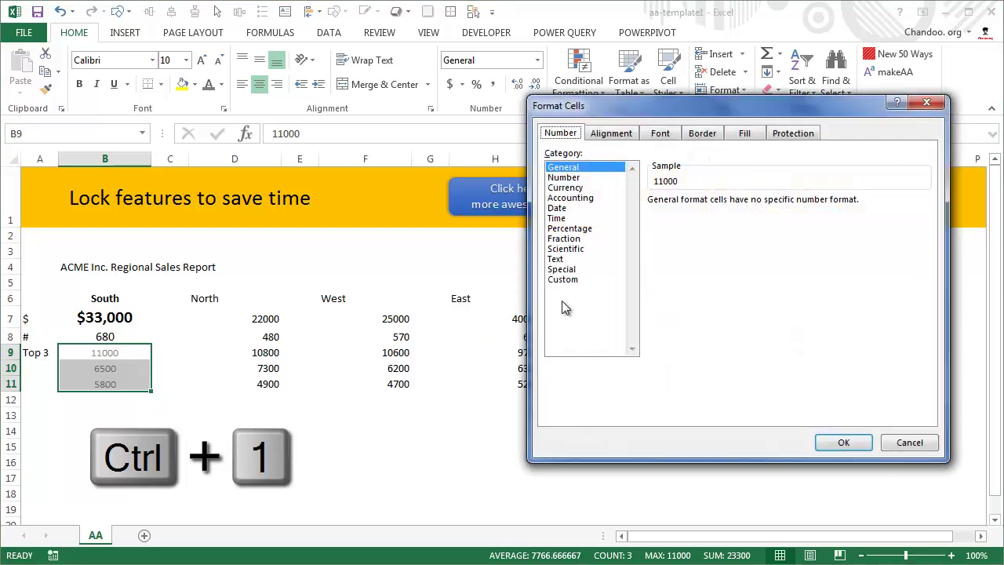
{"action": "left_click", "coordinate": [563, 187]}
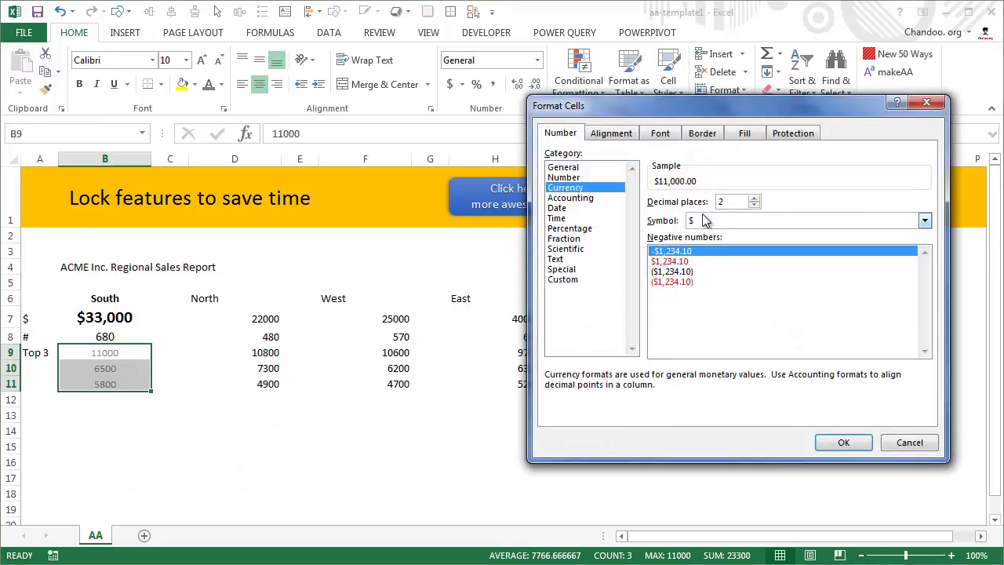
{"action": "left_click", "coordinate": [754, 206]}
{"action": "left_click", "coordinate": [754, 205]}
{"action": "left_click", "coordinate": [833, 444]}
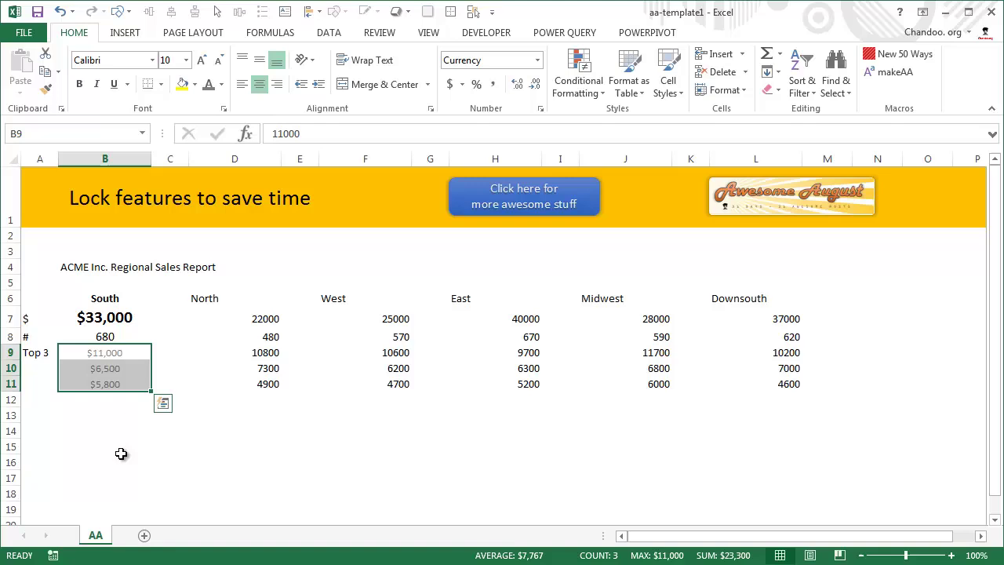
Step: Fill the South header cell B6 with gold instead of the first-tried light grey
{"action": "left_click", "coordinate": [96, 293]}
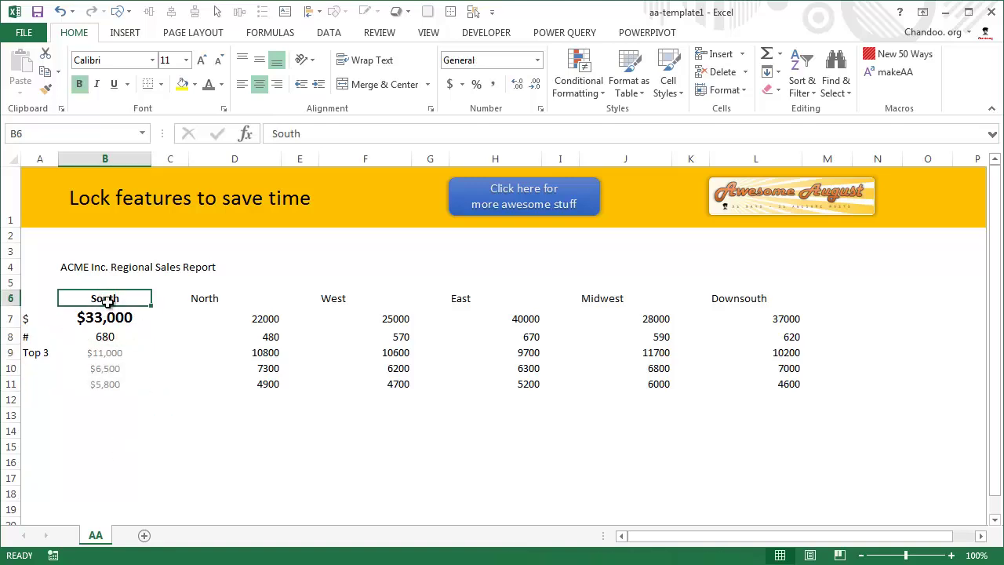
{"action": "left_click", "coordinate": [195, 84]}
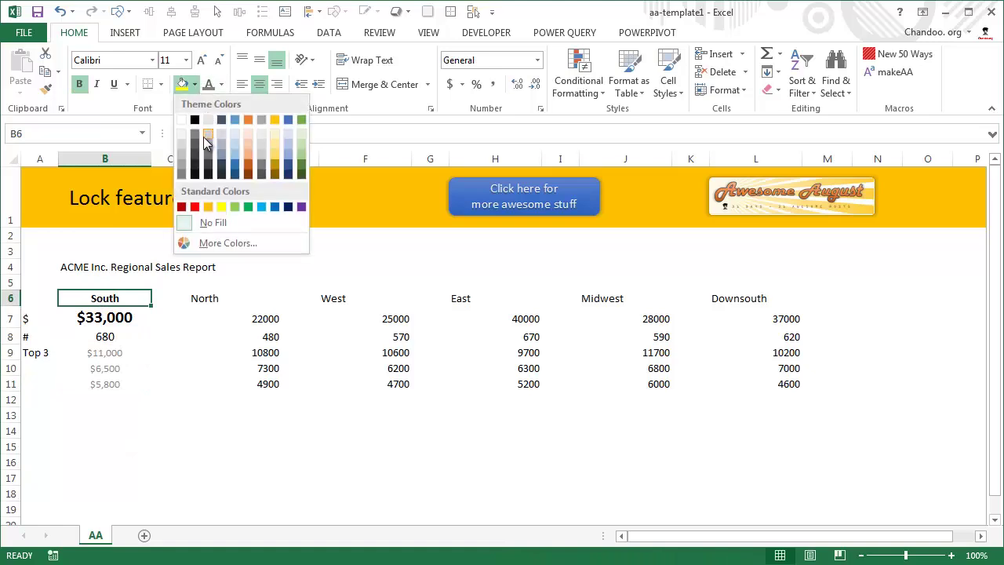
{"action": "left_click", "coordinate": [184, 139]}
{"action": "left_click", "coordinate": [135, 458]}
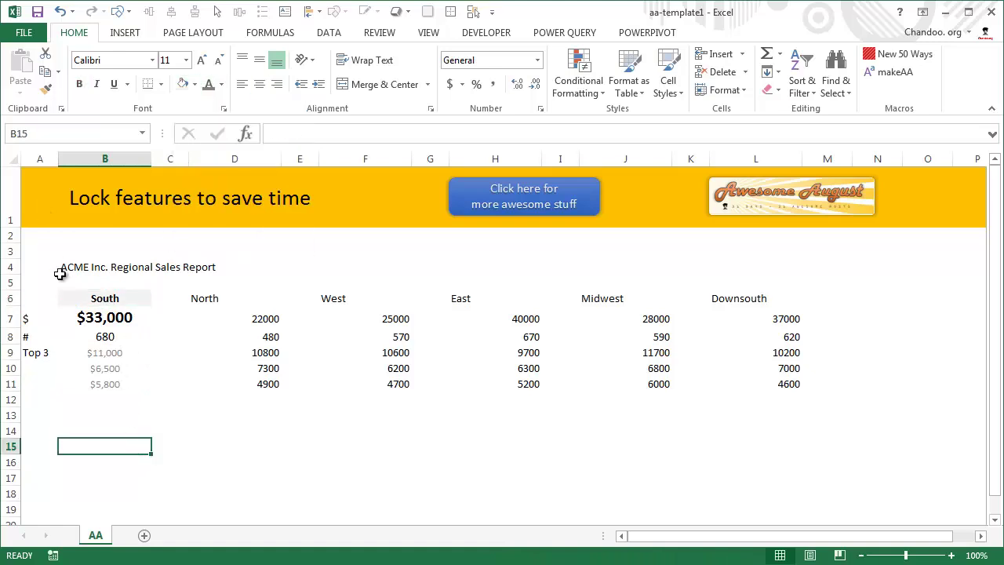
{"action": "left_click", "coordinate": [84, 294]}
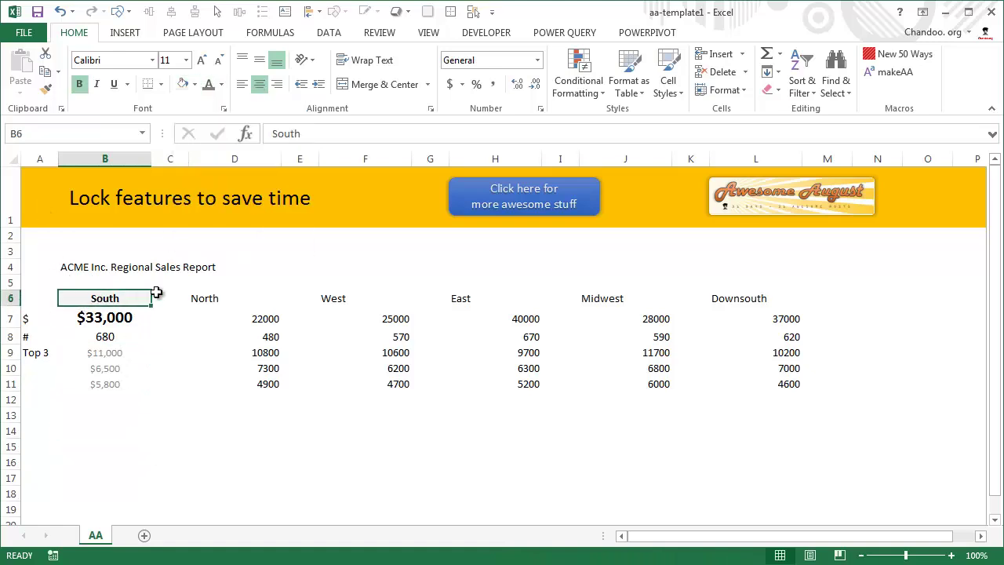
{"action": "left_click", "coordinate": [195, 85]}
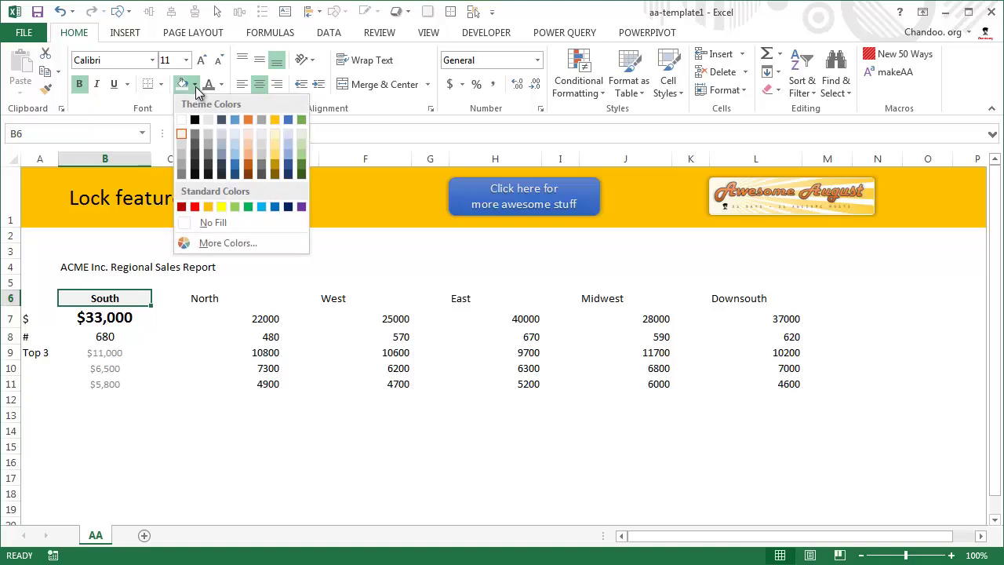
{"action": "left_click", "coordinate": [275, 121]}
{"action": "left_click", "coordinate": [215, 444]}
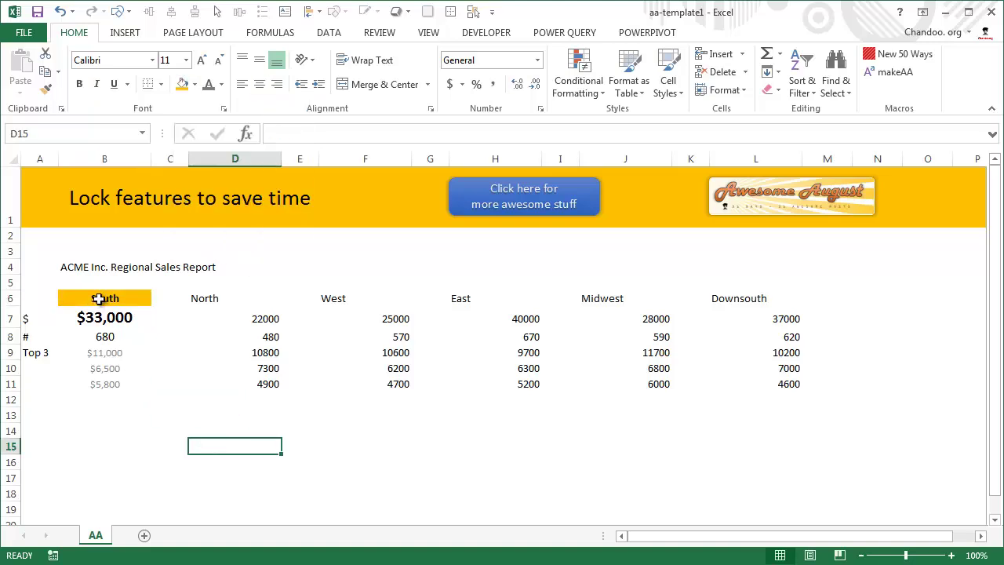
{"action": "left_click_drag", "start_coordinate": [99, 298], "coordinate": [106, 384]}
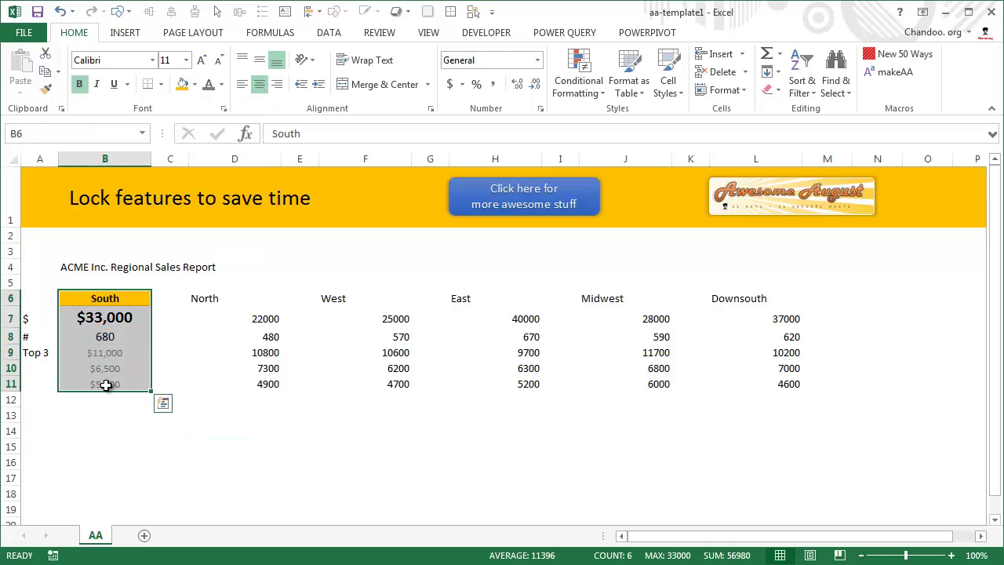
Step: Add light grey top, inside-horizontal and bottom borders to B6:B11
{"action": "key", "text": "ctrl+1"}
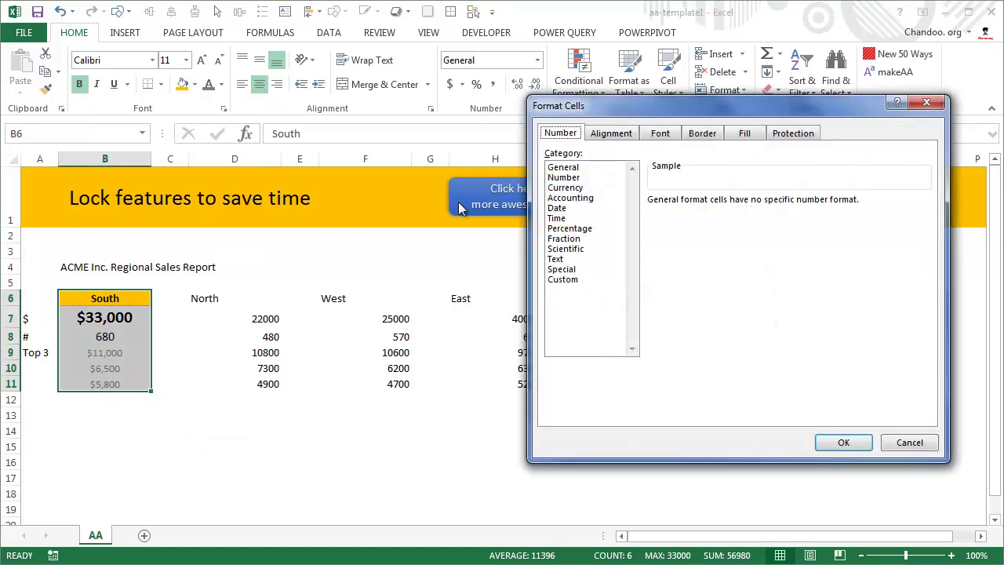
{"action": "left_click_drag", "start_coordinate": [680, 108], "coordinate": [562, 98]}
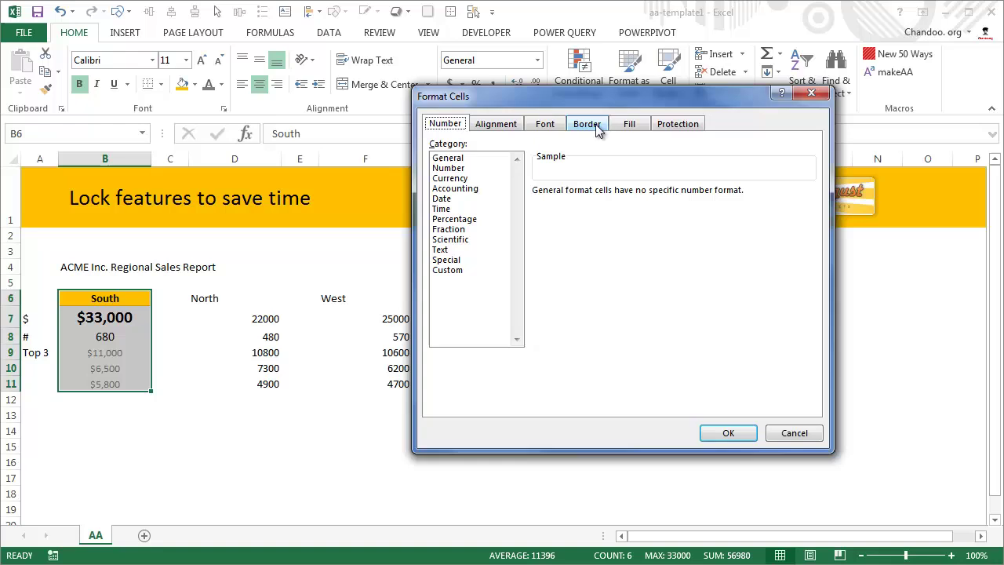
{"action": "left_click", "coordinate": [589, 124]}
{"action": "left_click", "coordinate": [523, 284]}
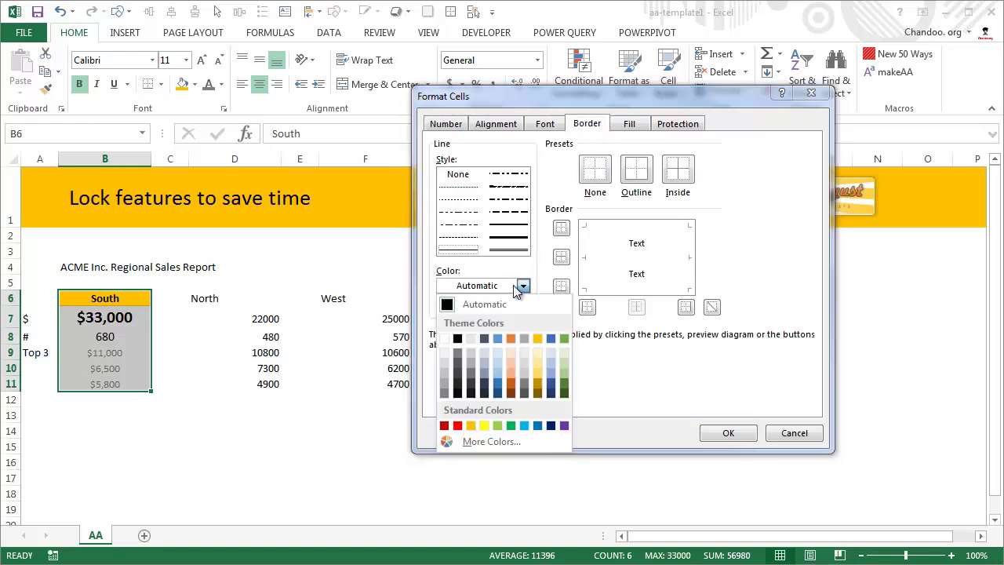
{"action": "left_click", "coordinate": [445, 367]}
{"action": "left_click", "coordinate": [561, 286]}
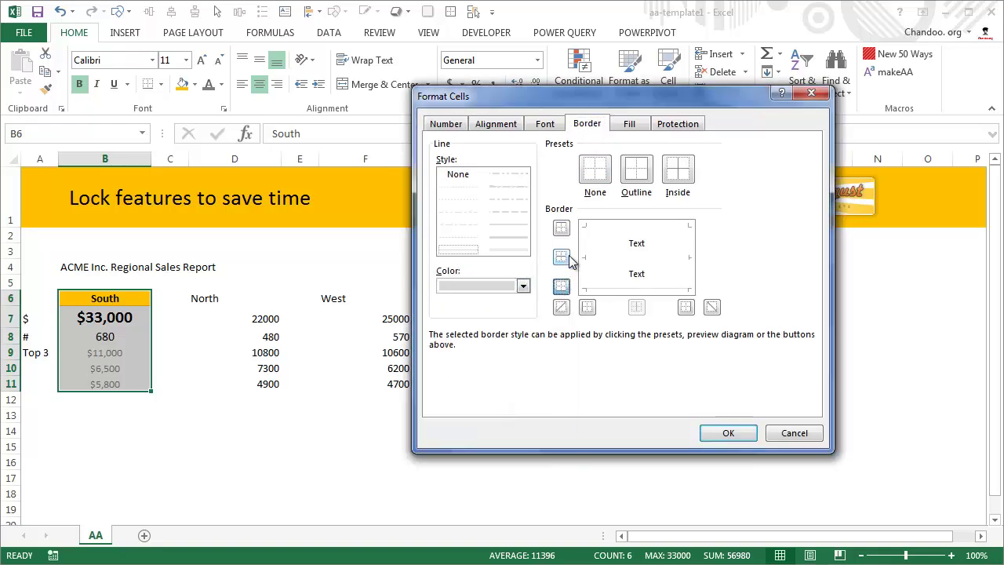
{"action": "left_click", "coordinate": [561, 257]}
{"action": "left_click", "coordinate": [561, 229]}
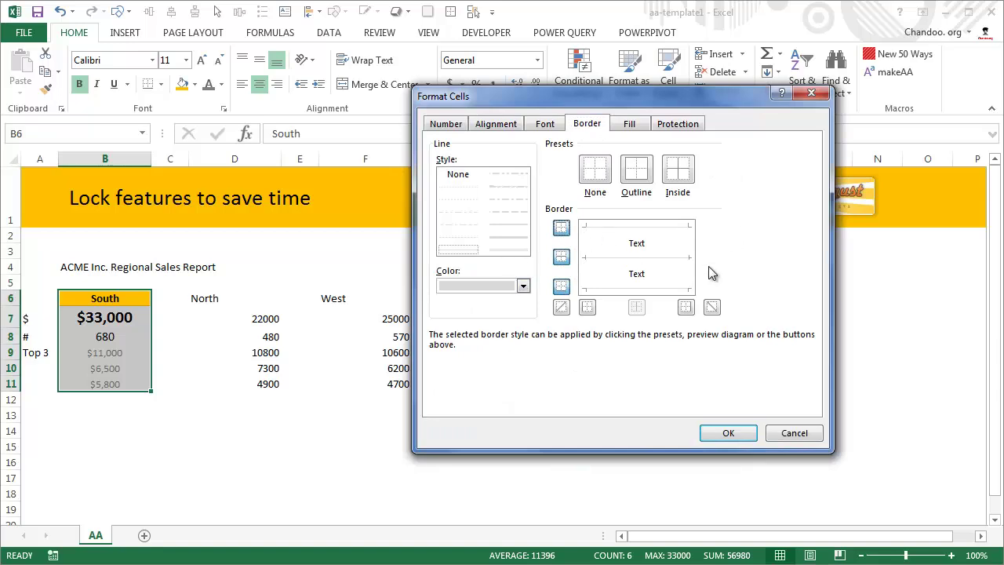
{"action": "left_click", "coordinate": [733, 435]}
{"action": "left_click", "coordinate": [456, 469]}
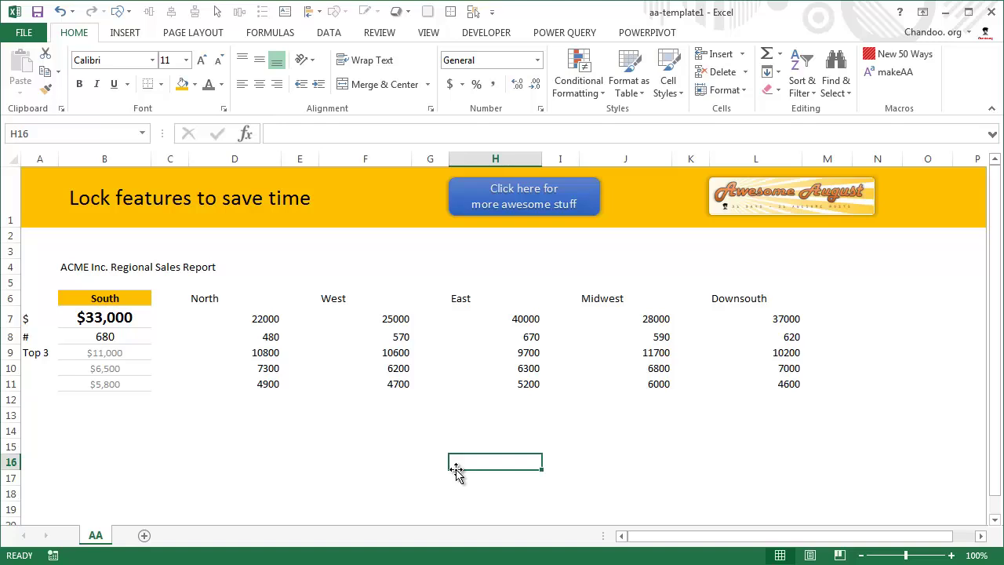
Step: Select the finished South block B6:B11 to copy its formatting
{"action": "left_click_drag", "start_coordinate": [114, 297], "coordinate": [109, 384]}
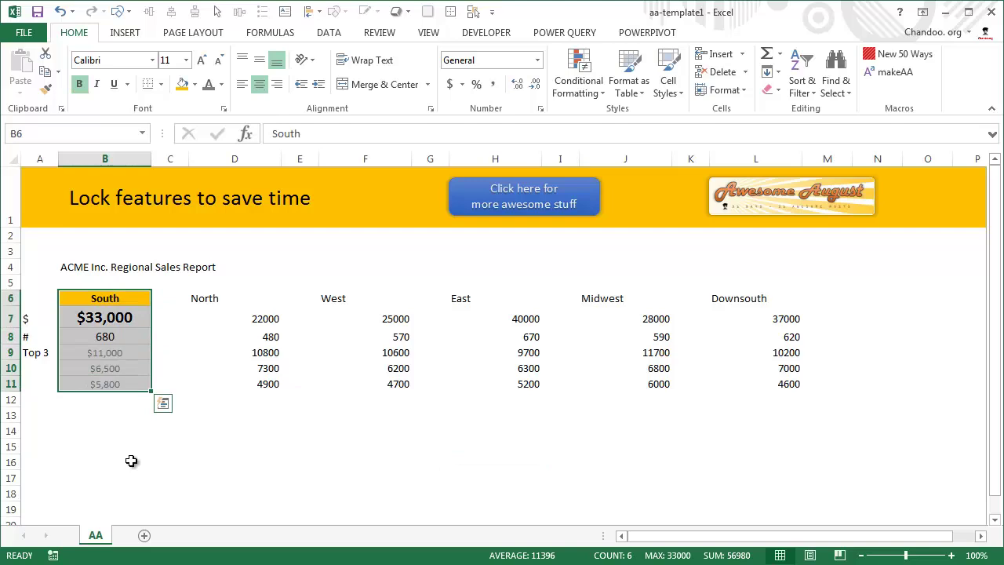
{"action": "left_click", "coordinate": [131, 461]}
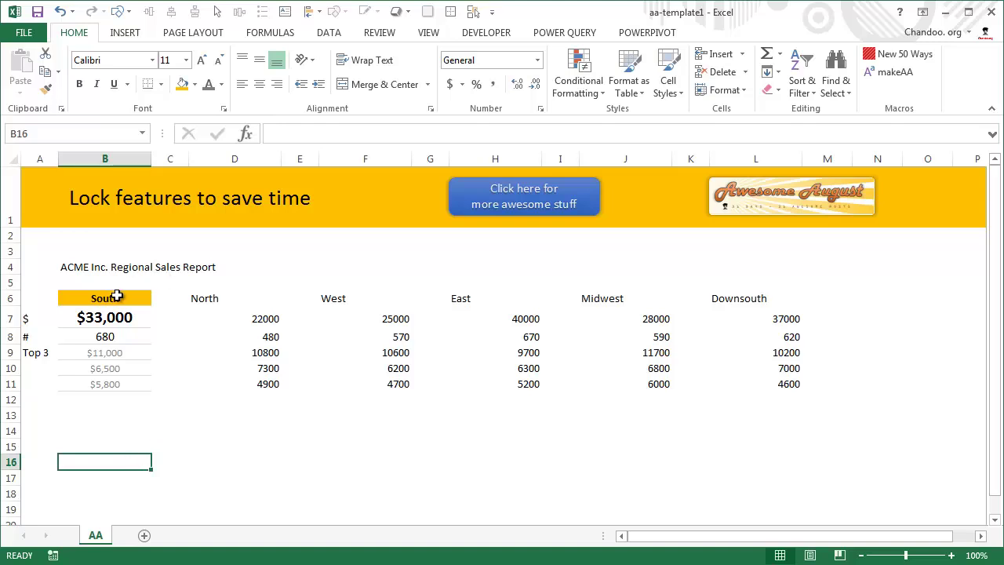
{"action": "left_click_drag", "start_coordinate": [117, 296], "coordinate": [124, 395]}
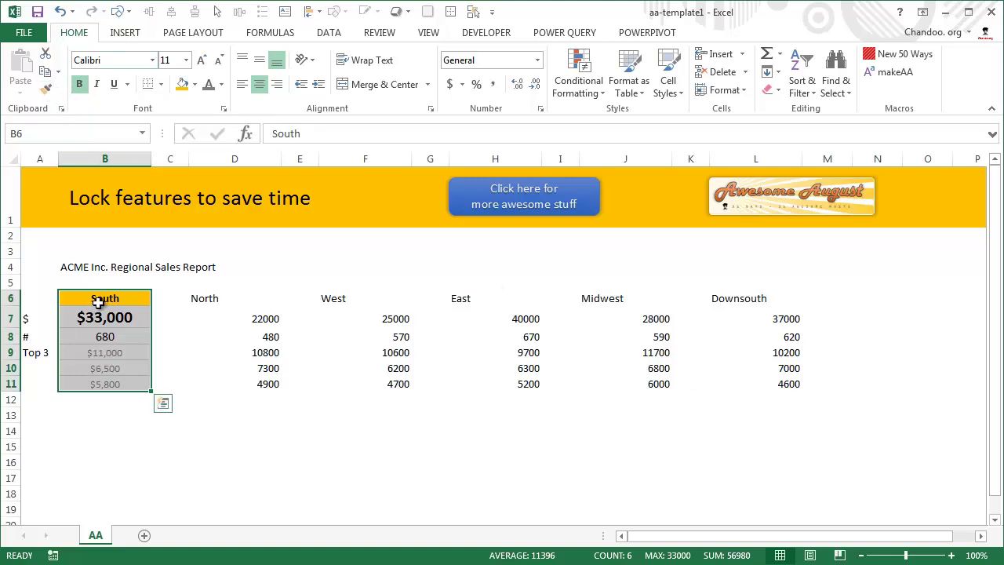
{"action": "left_click_drag", "start_coordinate": [98, 302], "coordinate": [107, 386]}
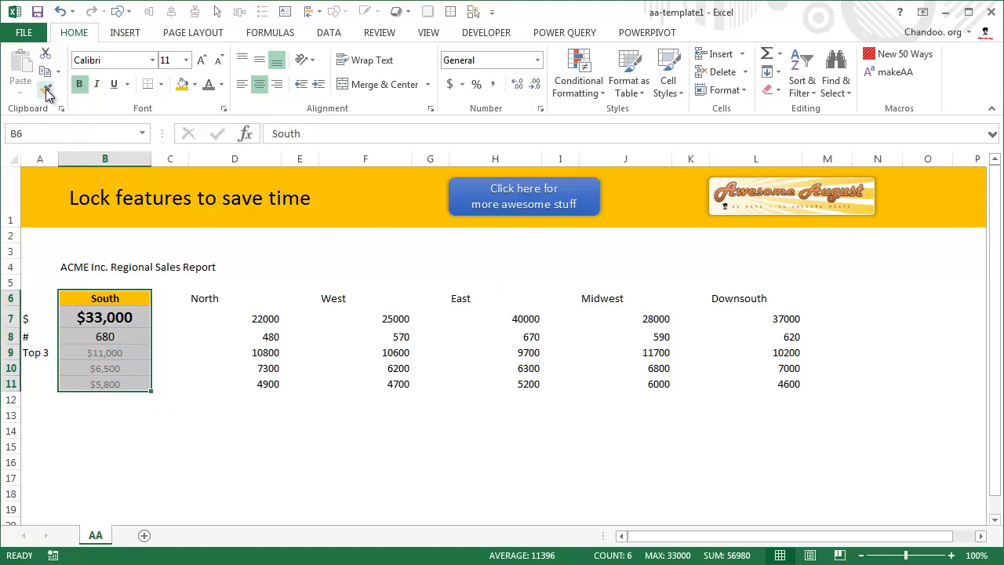
Step: Paint South's formatting onto North, West and East, then undo those pastes and select F16
{"action": "left_click", "coordinate": [46, 90]}
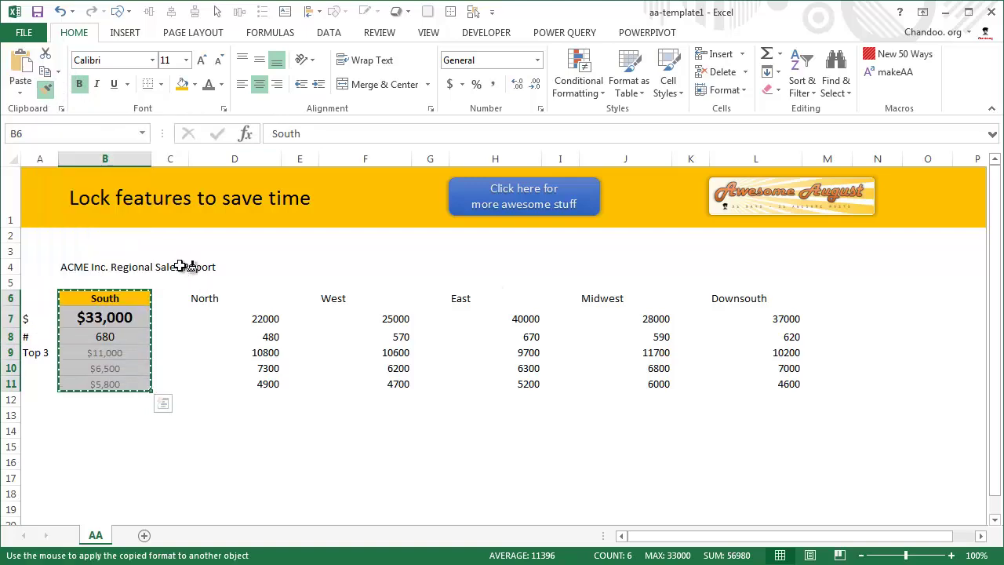
{"action": "left_click", "coordinate": [213, 300]}
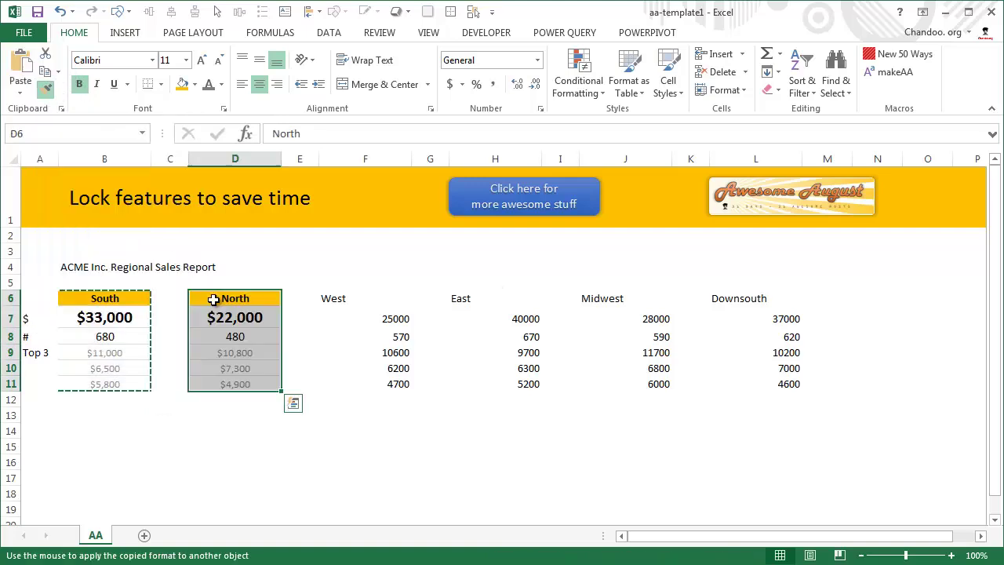
{"action": "left_click", "coordinate": [250, 461]}
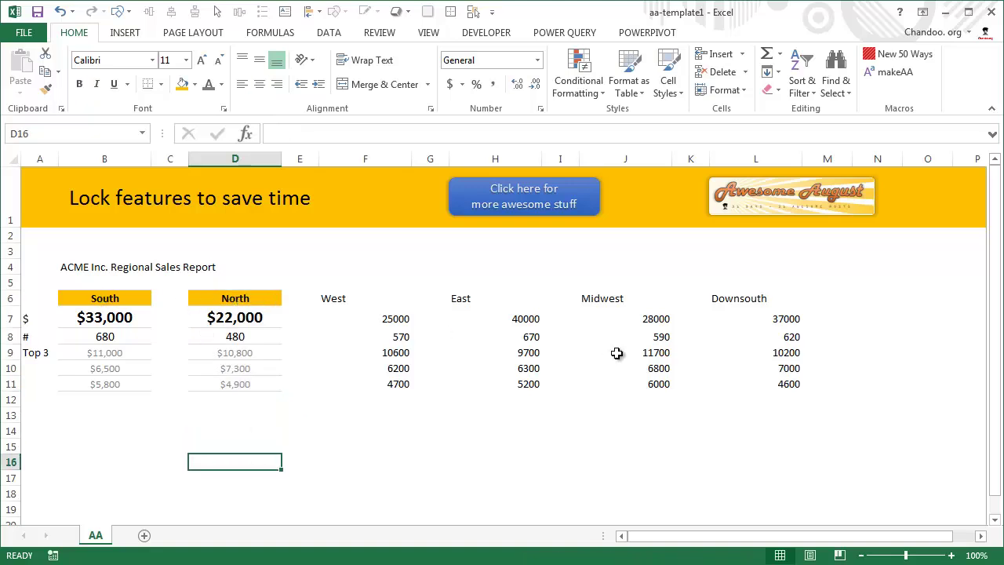
{"action": "left_click_drag", "start_coordinate": [234, 298], "coordinate": [236, 384]}
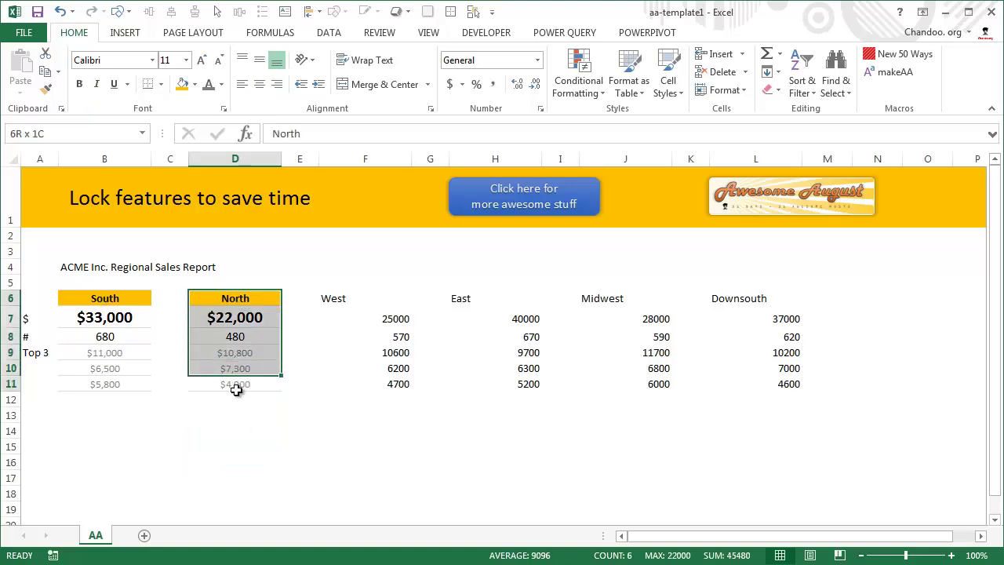
{"action": "double_click", "coordinate": [45, 86]}
{"action": "left_click", "coordinate": [240, 304]}
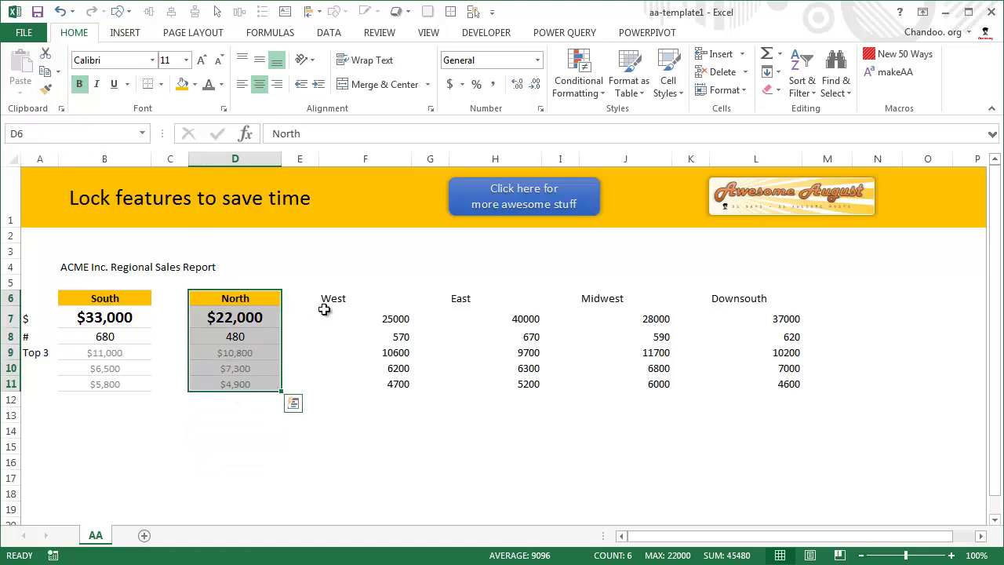
{"action": "left_click", "coordinate": [46, 87]}
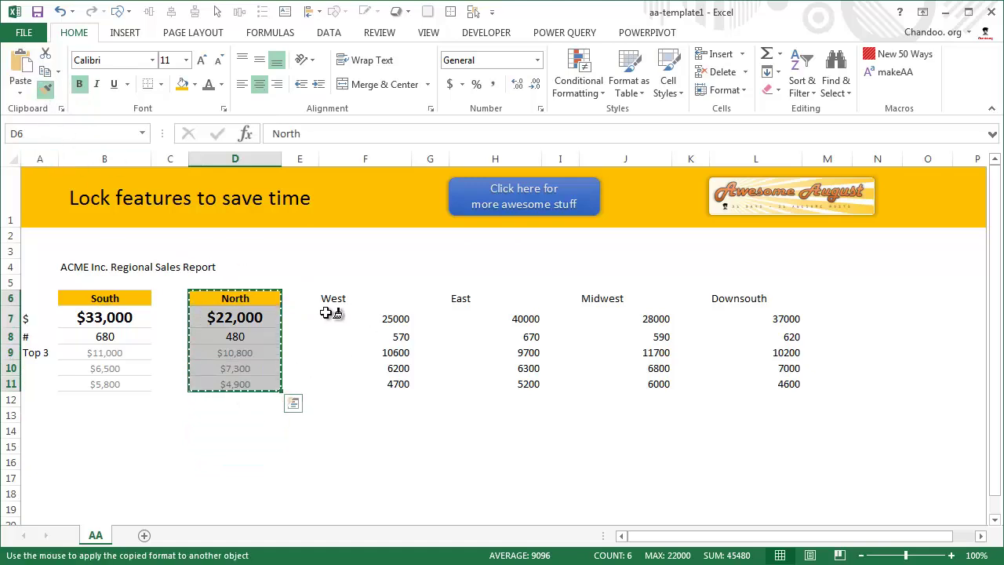
{"action": "left_click", "coordinate": [350, 298]}
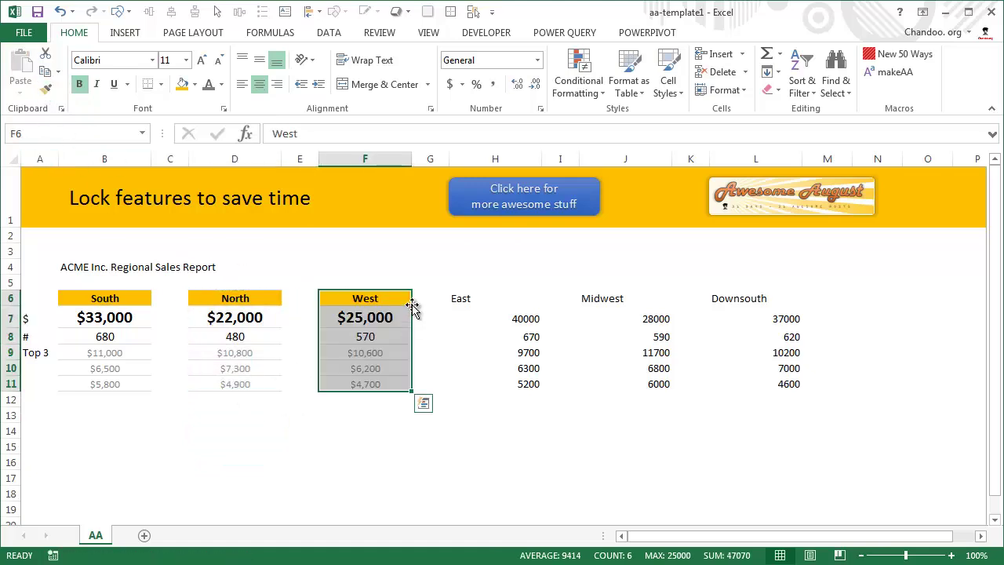
{"action": "left_click", "coordinate": [46, 92]}
{"action": "left_click", "coordinate": [461, 299]}
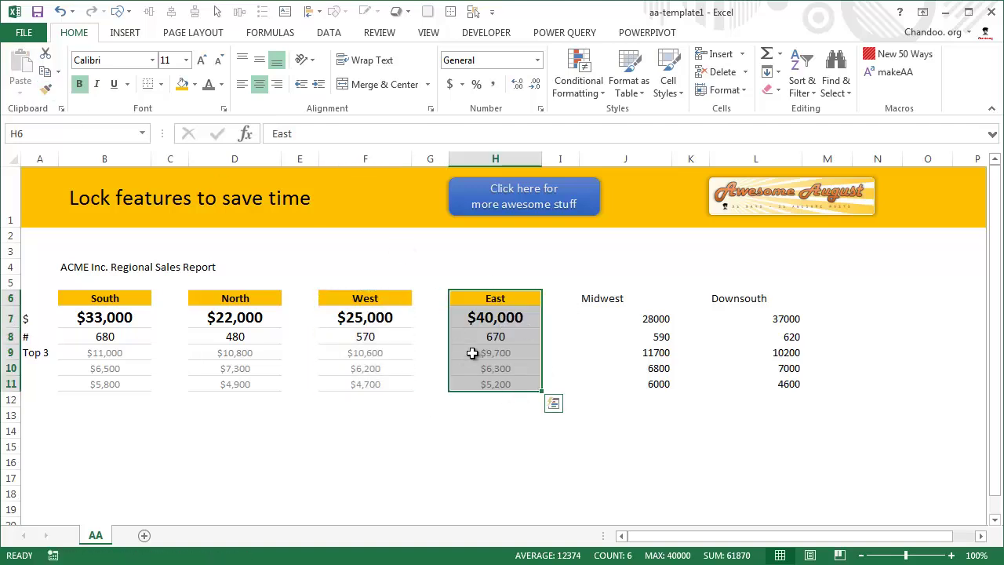
{"action": "key", "text": "ctrl+z"}
{"action": "key", "text": "ctrl+z"}
{"action": "key", "text": "ctrl+z"}
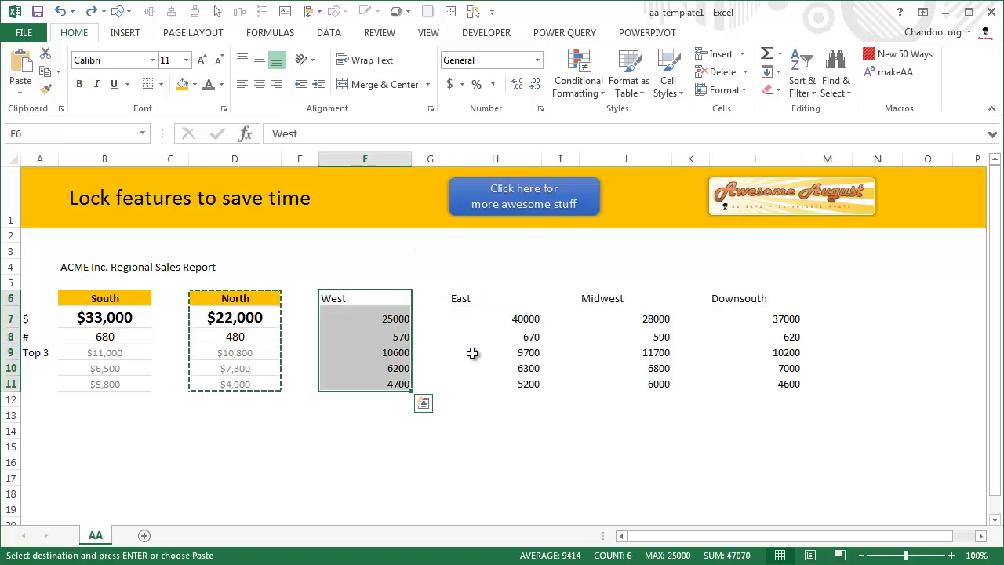
{"action": "left_click", "coordinate": [375, 462]}
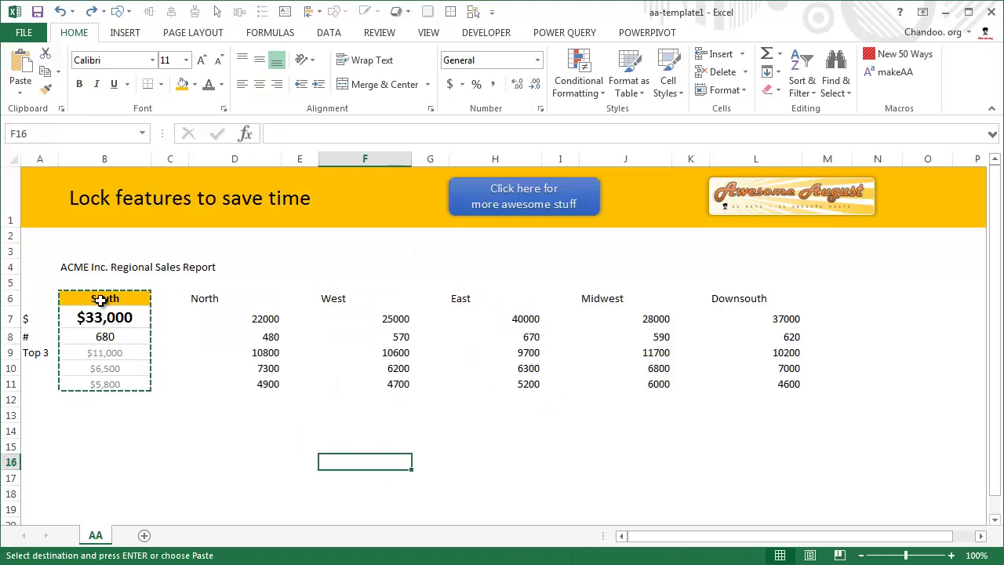
Step: Copy South's B6:B11 formatting onto the North, West, East, Midwest and Downsouth blocks
{"action": "left_click_drag", "start_coordinate": [101, 300], "coordinate": [97, 383]}
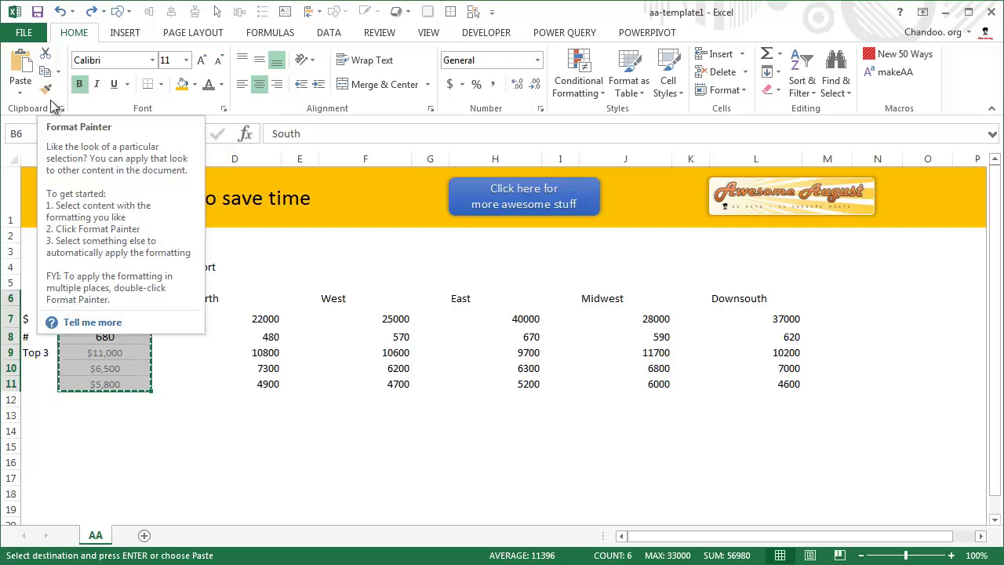
{"action": "left_click", "coordinate": [50, 93]}
{"action": "left_click", "coordinate": [50, 92]}
{"action": "mouse_move", "coordinate": [177, 298]}
{"action": "left_mouse_down"}
{"action": "mouse_move", "coordinate": [225, 315]}
{"action": "mouse_move", "coordinate": [226, 301]}
{"action": "left_mouse_up"}
{"action": "left_click", "coordinate": [353, 301]}
{"action": "left_click", "coordinate": [471, 301]}
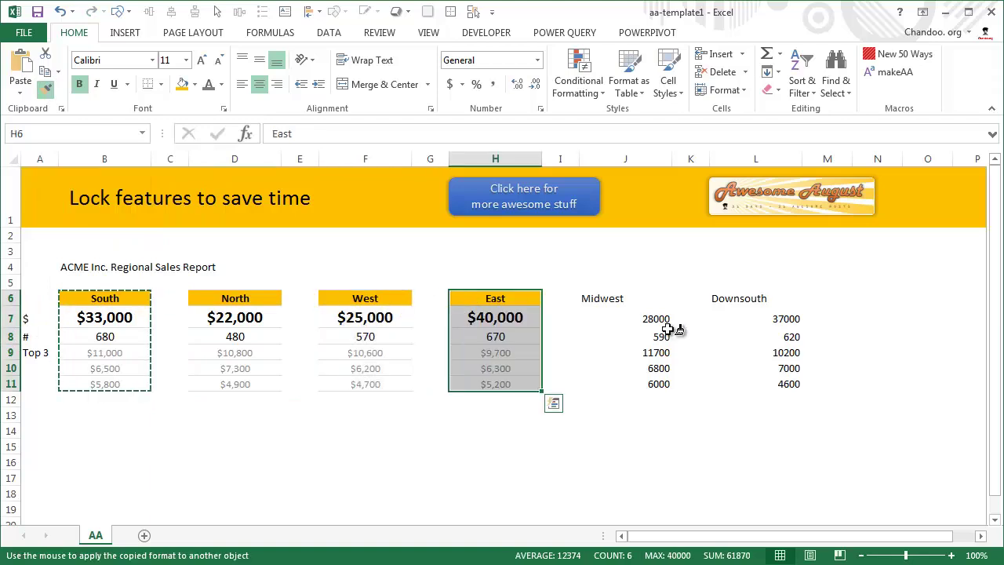
{"action": "left_click", "coordinate": [639, 298]}
{"action": "left_click", "coordinate": [745, 297]}
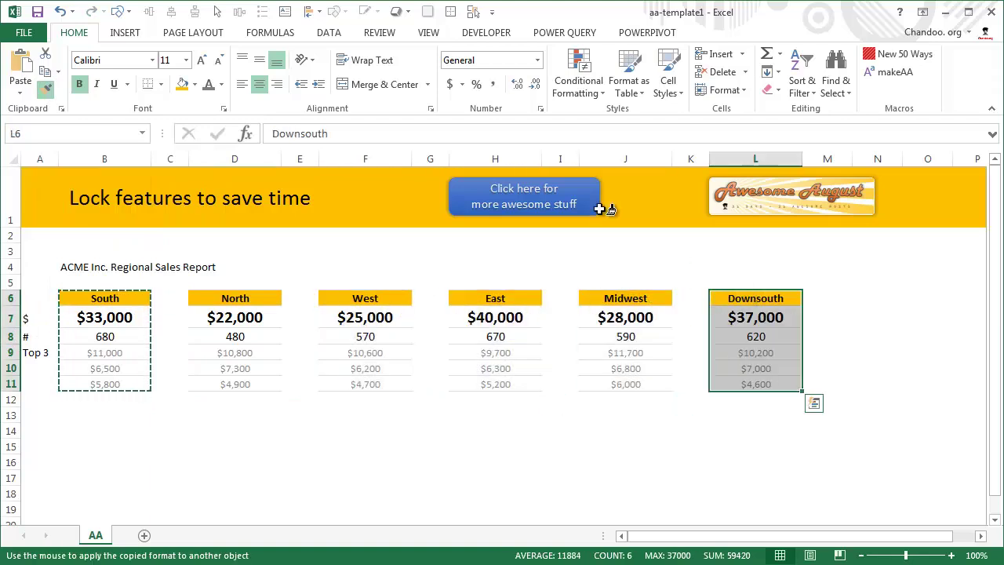
{"action": "left_click", "coordinate": [49, 94]}
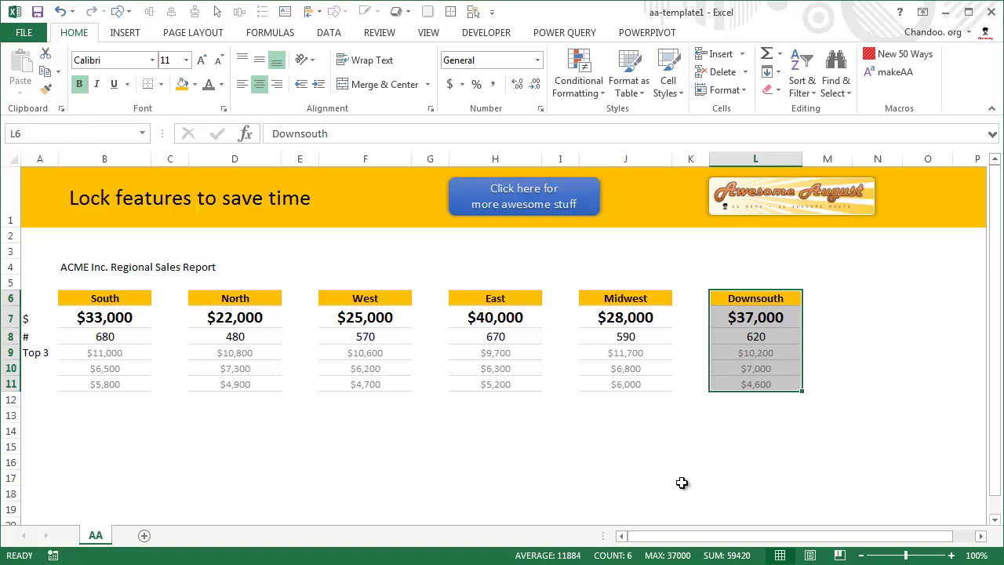
Step: Deselect by choosing empty cell J18 and switch to the Insert ribbon
{"action": "left_click", "coordinate": [636, 493]}
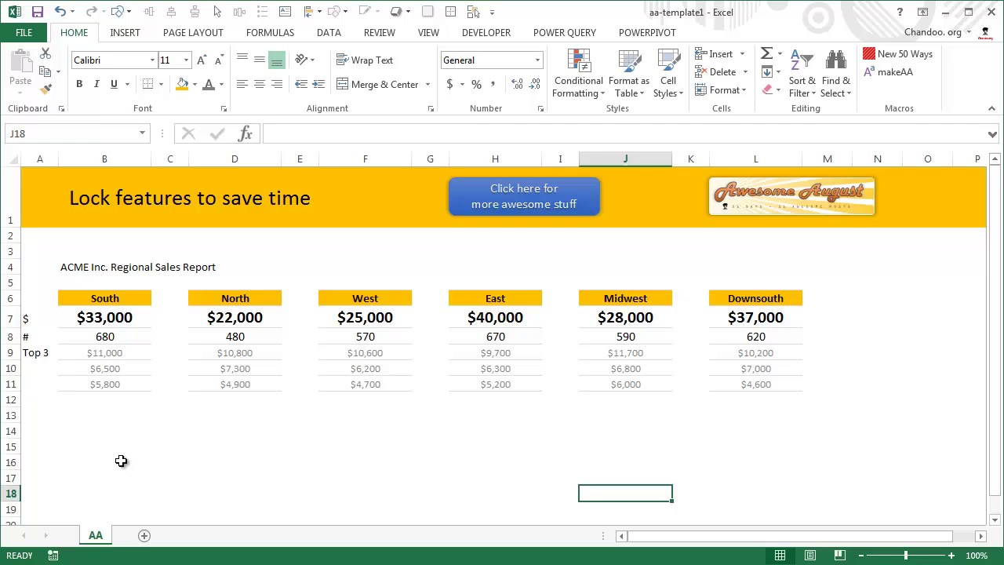
{"action": "left_click", "coordinate": [130, 33]}
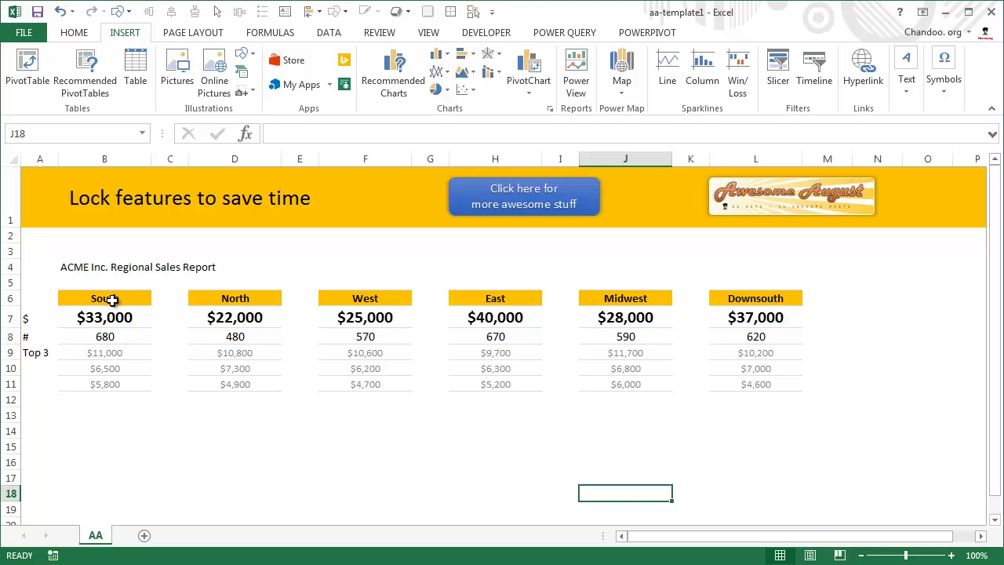
Step: Draw a rectangle over the South block, B6:B11
{"action": "left_click", "coordinate": [244, 54]}
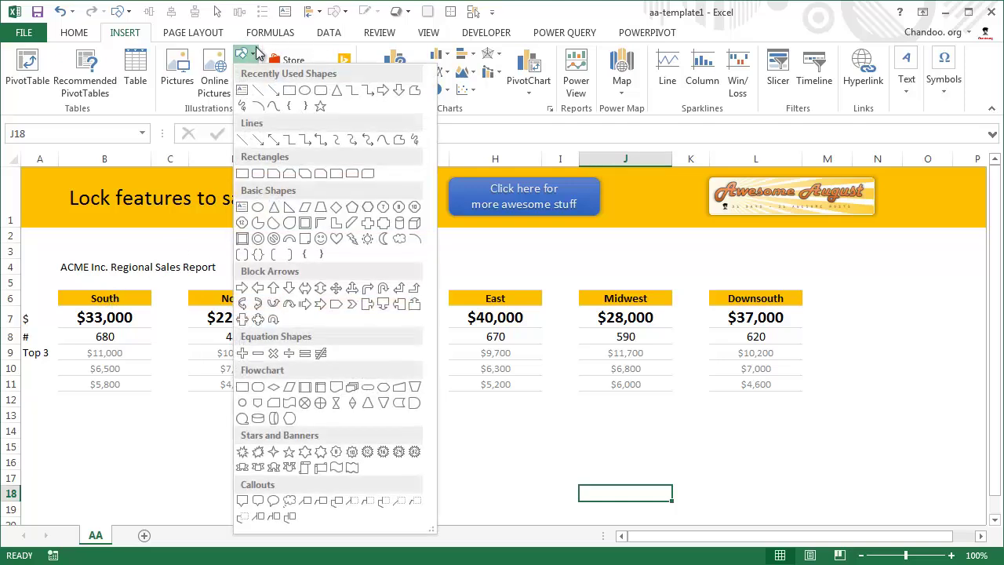
{"action": "left_click", "coordinate": [289, 91]}
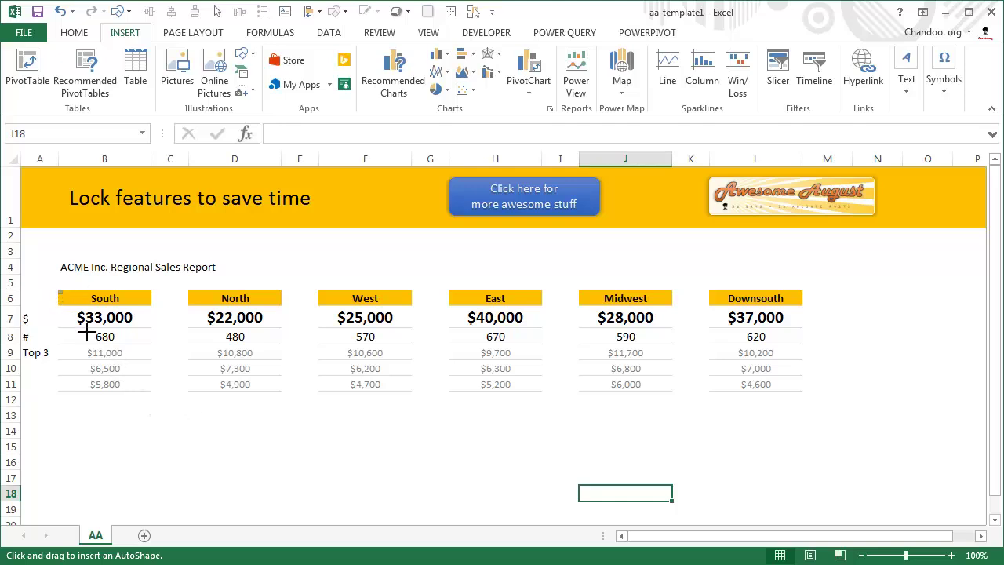
{"action": "mouse_move", "coordinate": [87, 334]}
{"action": "left_mouse_down"}
{"action": "mouse_move", "coordinate": [143, 395]}
{"action": "mouse_move", "coordinate": [100, 359]}
{"action": "mouse_move", "coordinate": [124, 386]}
{"action": "mouse_move", "coordinate": [112, 360]}
{"action": "mouse_move", "coordinate": [133, 365]}
{"action": "mouse_move", "coordinate": [141, 393]}
{"action": "left_mouse_up"}
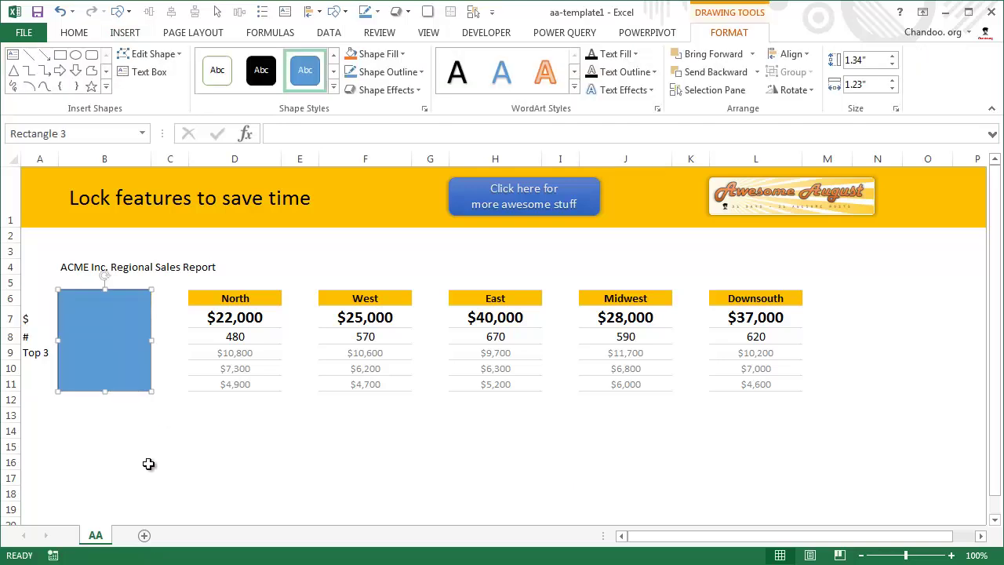
Step: Give the South rectangle No Fill and a theme-colour outline
{"action": "left_click", "coordinate": [384, 55]}
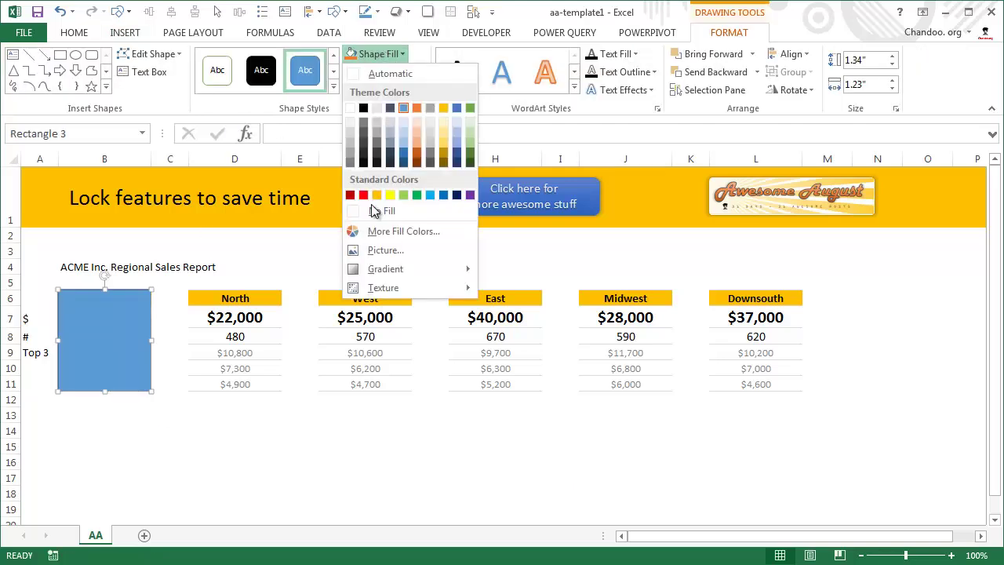
{"action": "left_click", "coordinate": [370, 213]}
{"action": "left_click", "coordinate": [390, 72]}
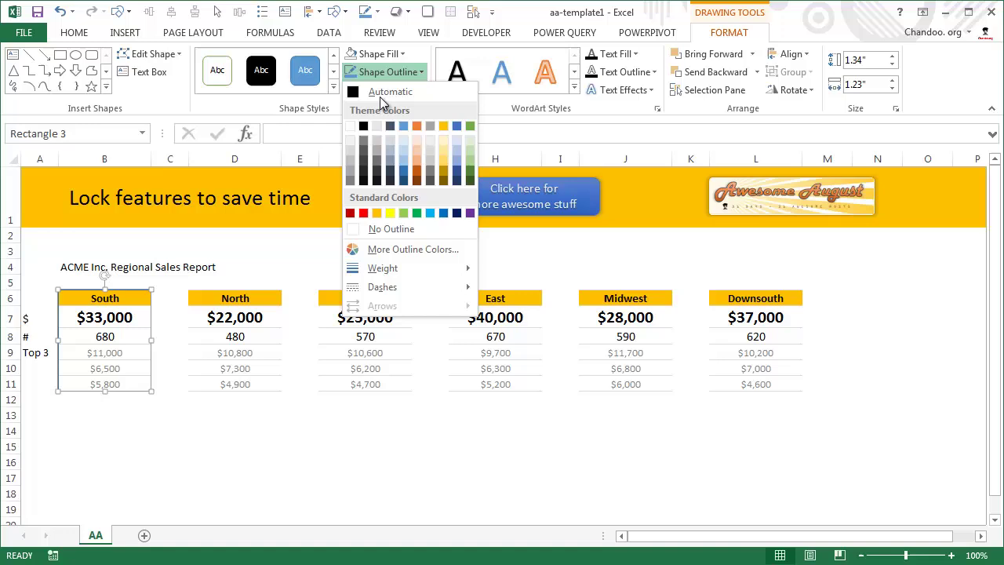
{"action": "left_click", "coordinate": [362, 139]}
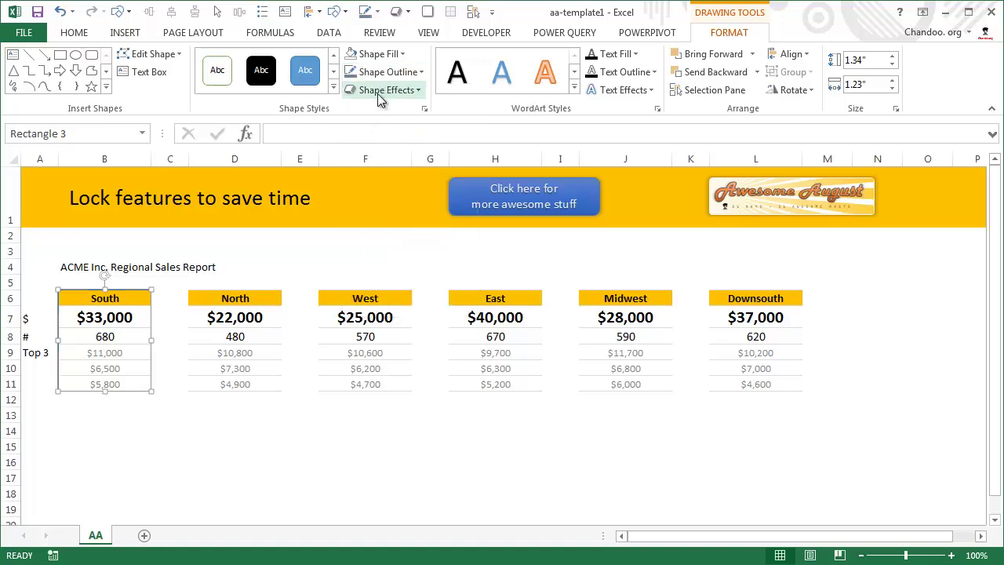
{"action": "left_click", "coordinate": [388, 72]}
Step: Set the South rectangle's outline weight to 2¼ pt
{"action": "mouse_move", "coordinate": [384, 267]}
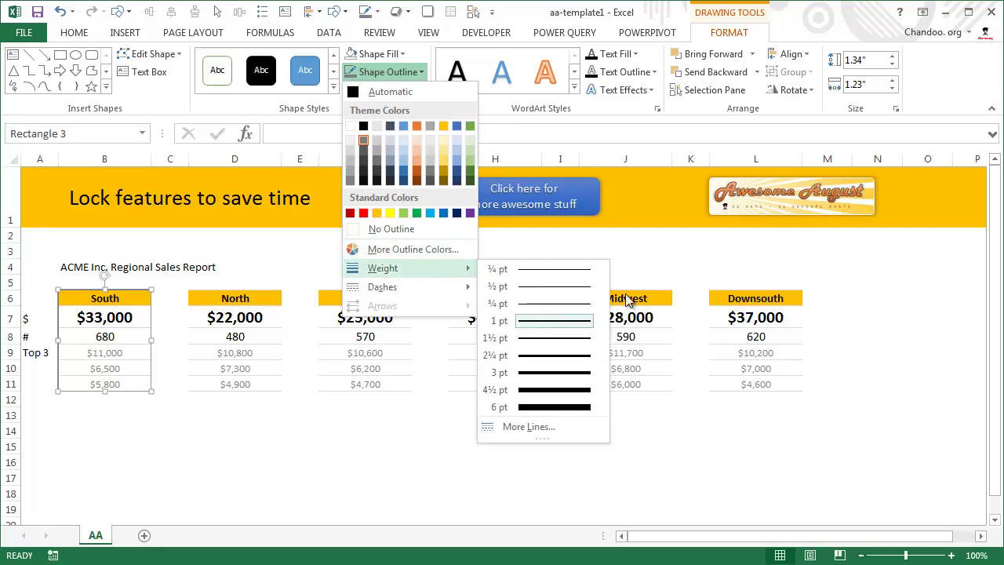
{"action": "left_click", "coordinate": [549, 355]}
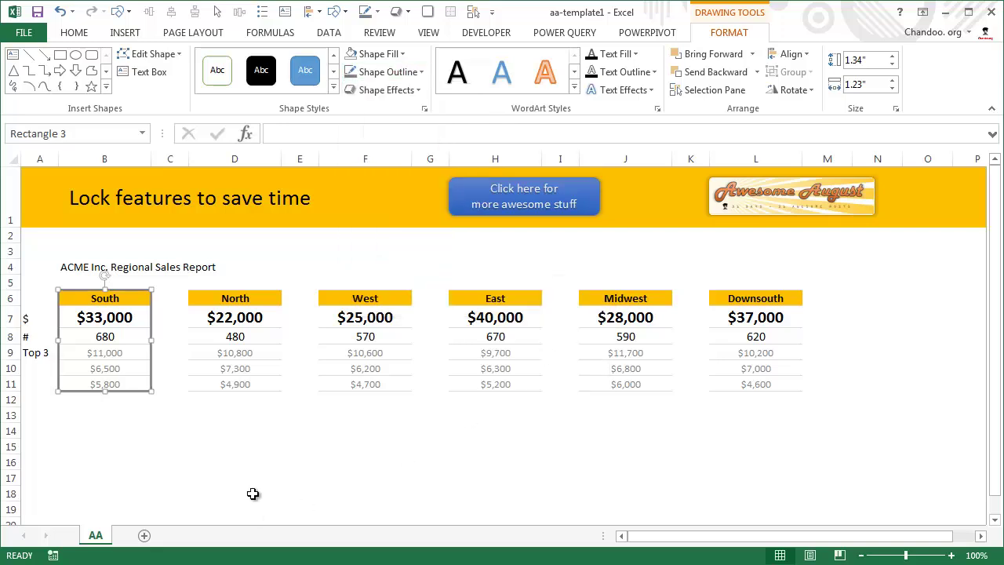
{"action": "left_click", "coordinate": [253, 493]}
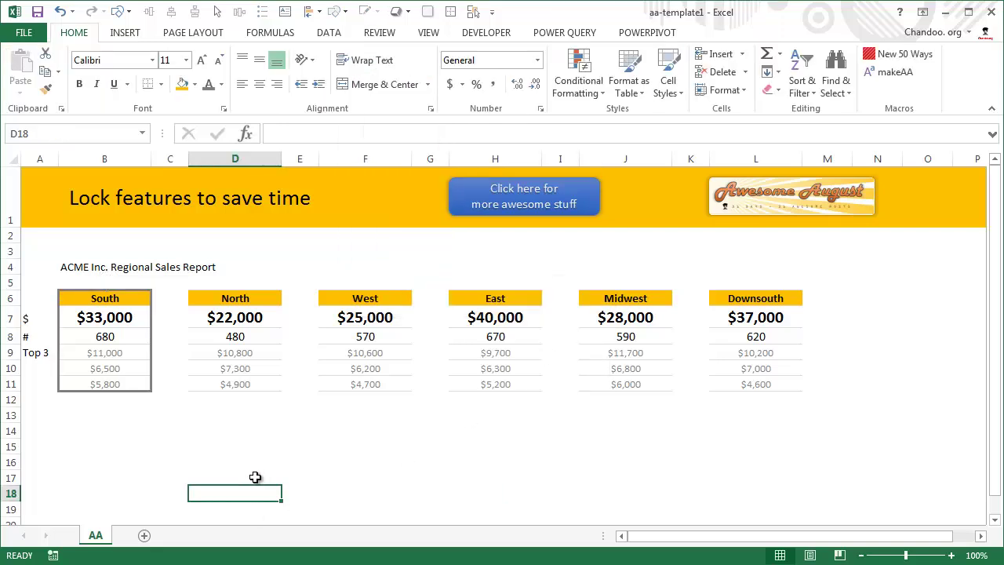
Step: Apply an outer drop shadow preset to the South rectangle
{"action": "left_click", "coordinate": [134, 397]}
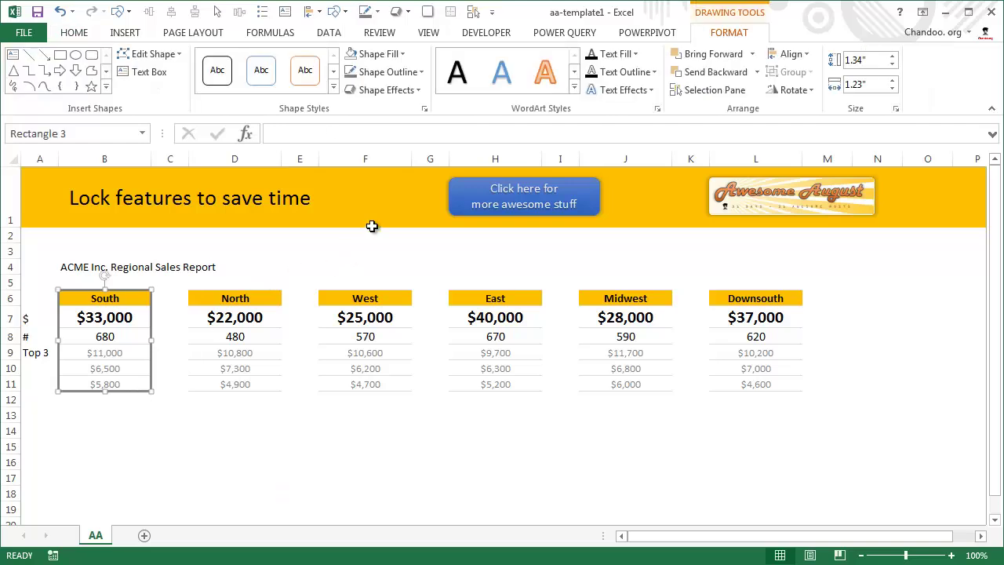
{"action": "left_click", "coordinate": [385, 89]}
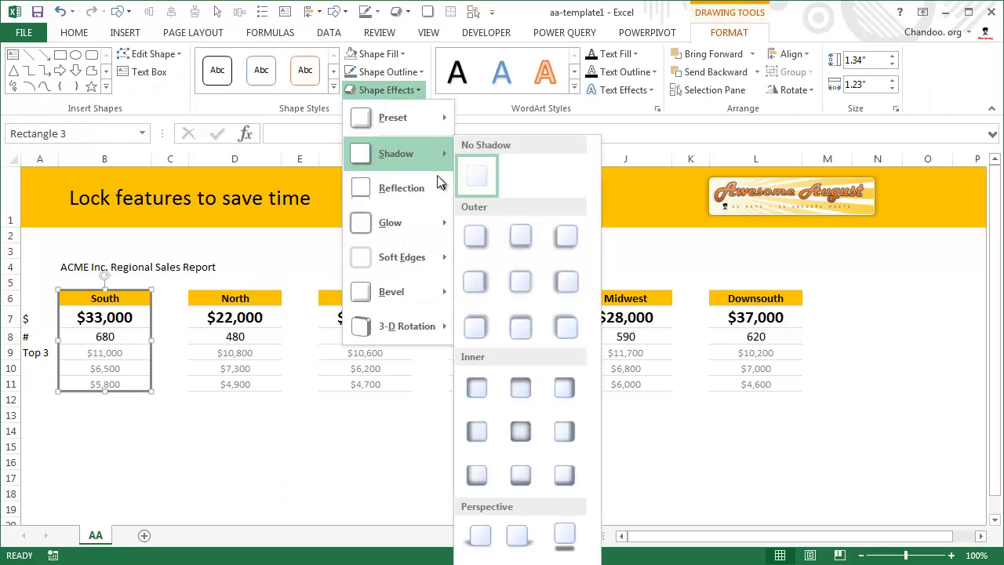
{"action": "left_click", "coordinate": [424, 341]}
{"action": "left_click", "coordinate": [289, 462]}
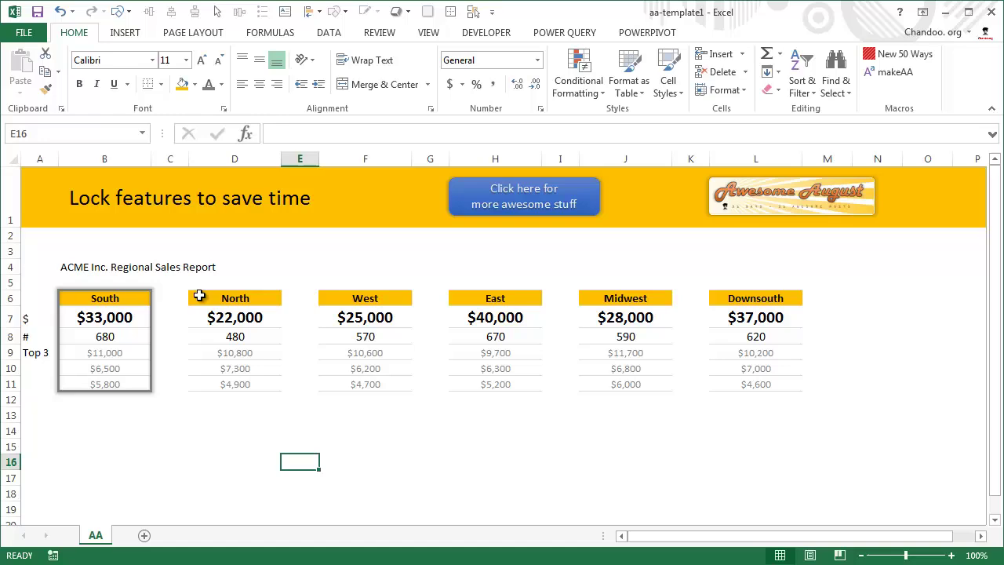
{"action": "left_click", "coordinate": [133, 33]}
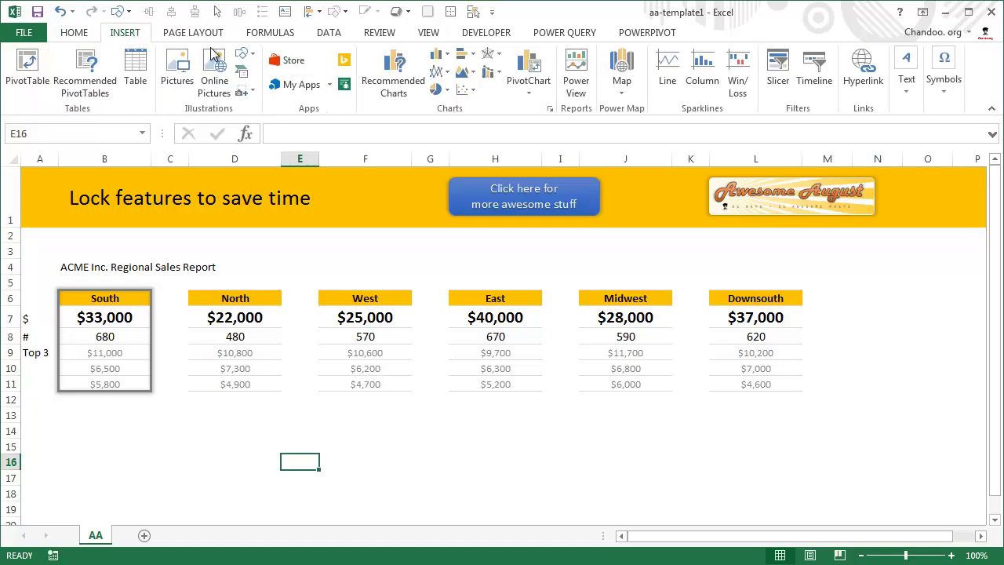
{"action": "left_click", "coordinate": [246, 55]}
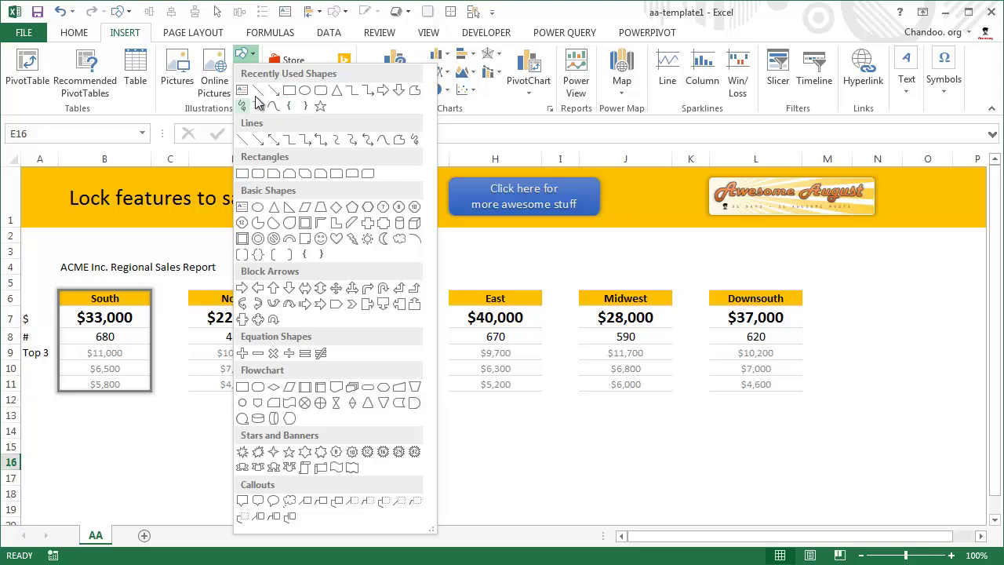
{"action": "left_click", "coordinate": [242, 173]}
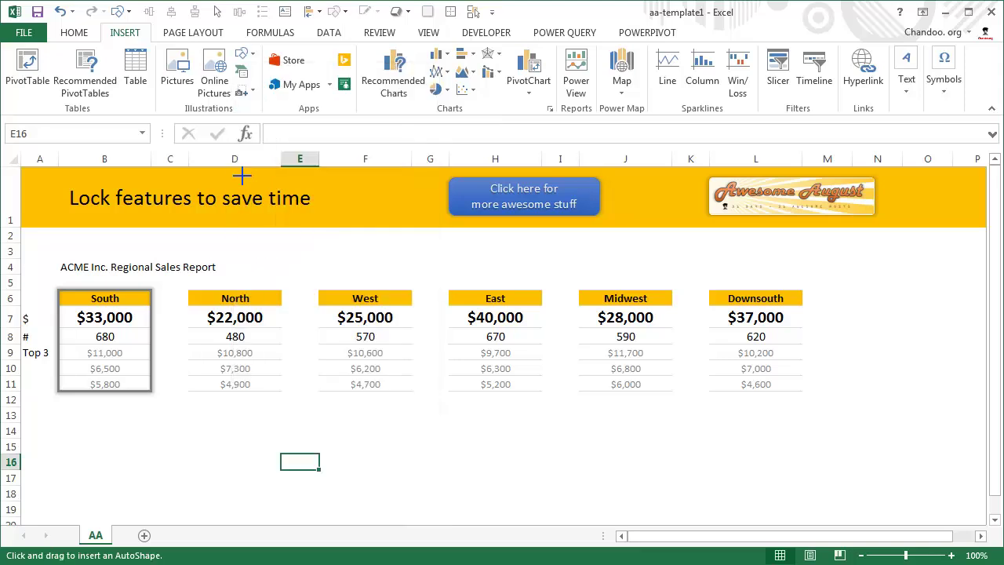
{"action": "left_click", "coordinate": [242, 175]}
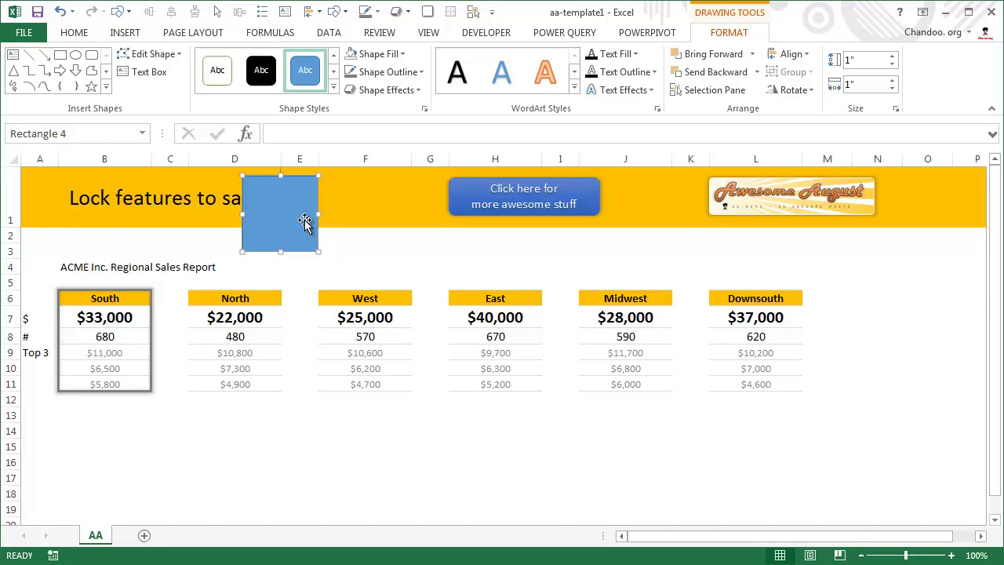
Step: Delete the stray rectangle and turn on Lock Drawing Mode for the Rectangle shape
{"action": "key", "text": "Delete"}
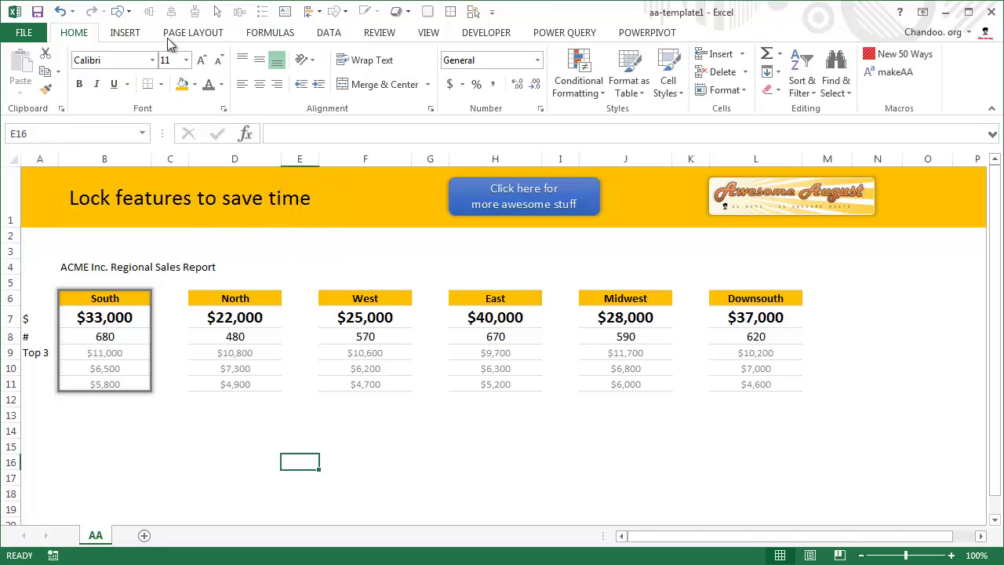
{"action": "left_click", "coordinate": [130, 34]}
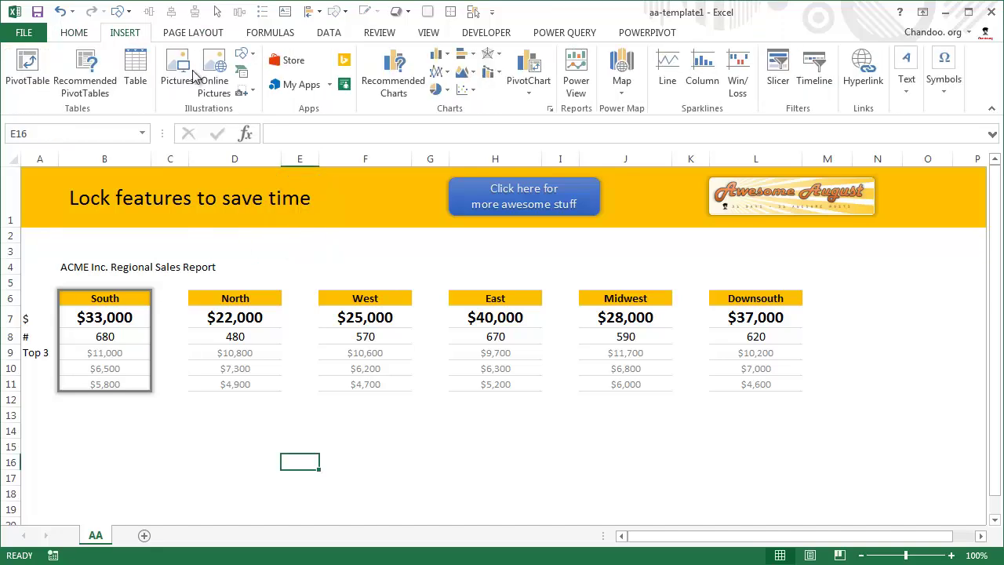
{"action": "left_click", "coordinate": [242, 54]}
{"action": "right_click", "coordinate": [79, 218]}
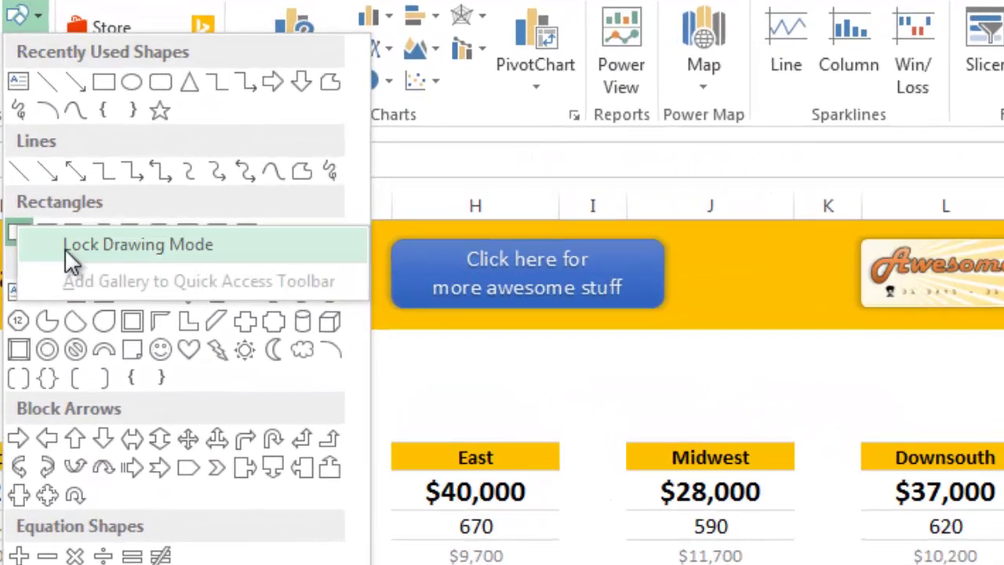
{"action": "left_click", "coordinate": [118, 233]}
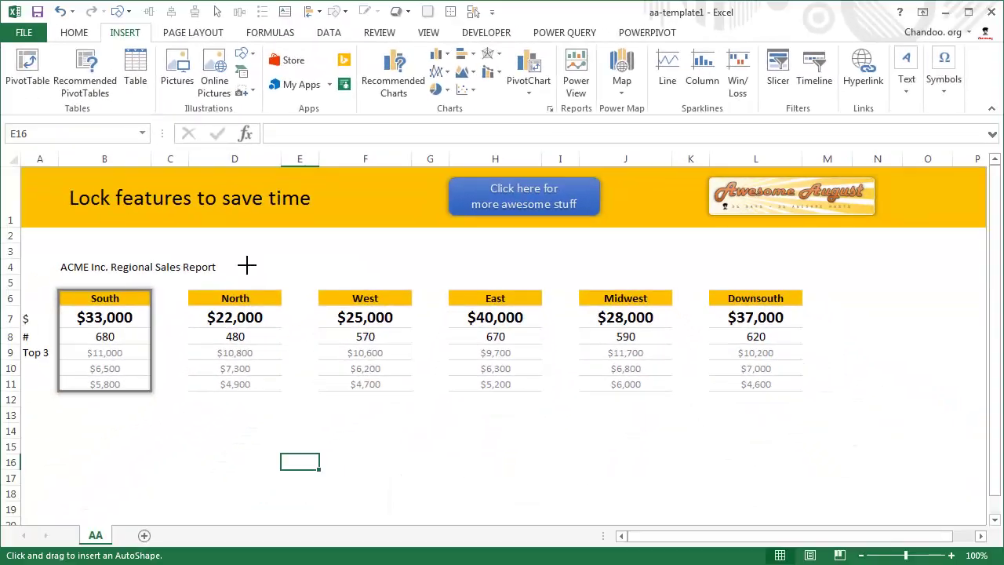
Step: Draw six rectangles of varying sizes over and below the region tables
{"action": "left_click_drag", "start_coordinate": [78, 367], "coordinate": [200, 489]}
{"action": "left_click_drag", "start_coordinate": [378, 307], "coordinate": [453, 383]}
{"action": "left_click_drag", "start_coordinate": [601, 415], "coordinate": [676, 490]}
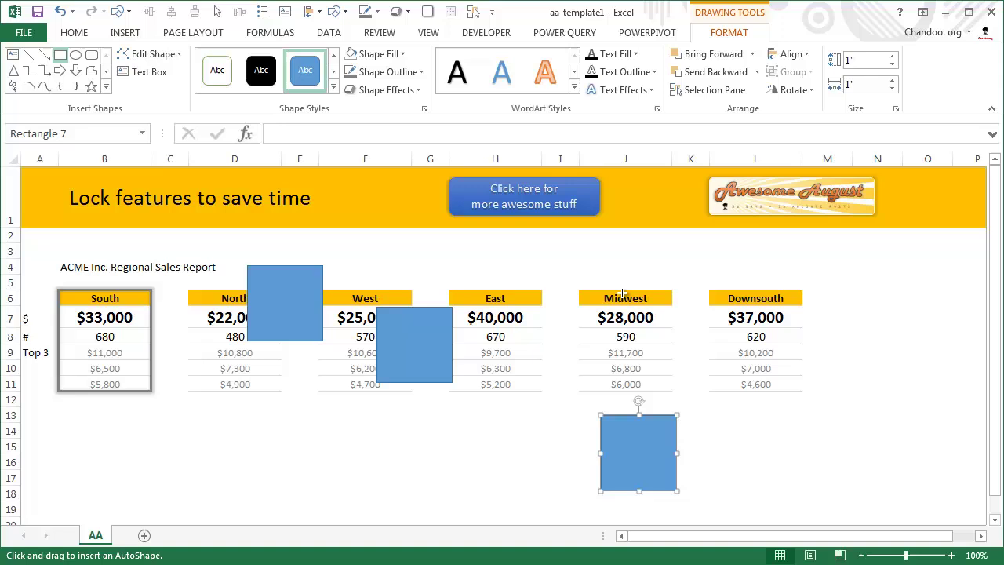
{"action": "left_click_drag", "start_coordinate": [633, 242], "coordinate": [736, 324]}
{"action": "left_click_drag", "start_coordinate": [391, 426], "coordinate": [459, 474]}
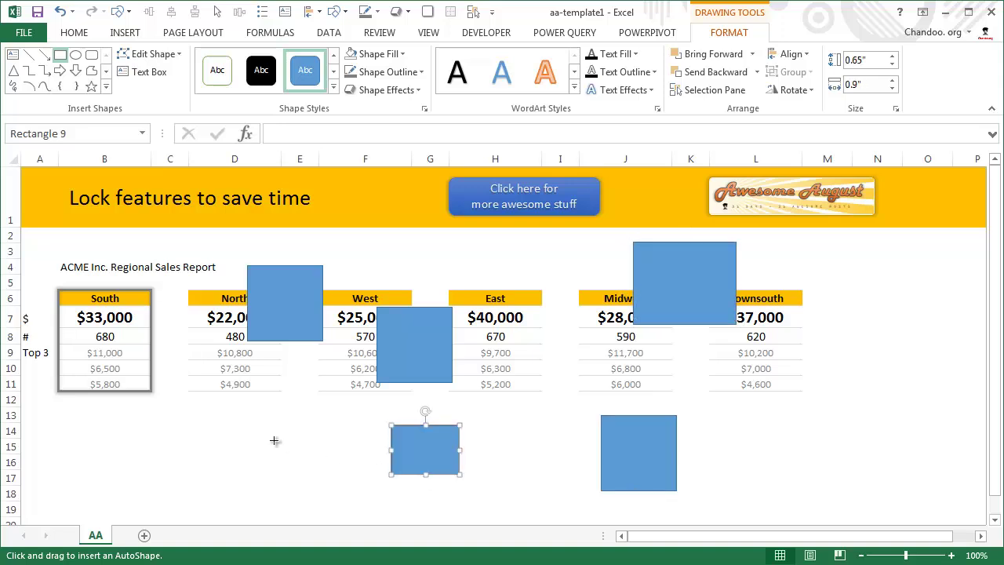
{"action": "left_click_drag", "start_coordinate": [215, 412], "coordinate": [246, 491]}
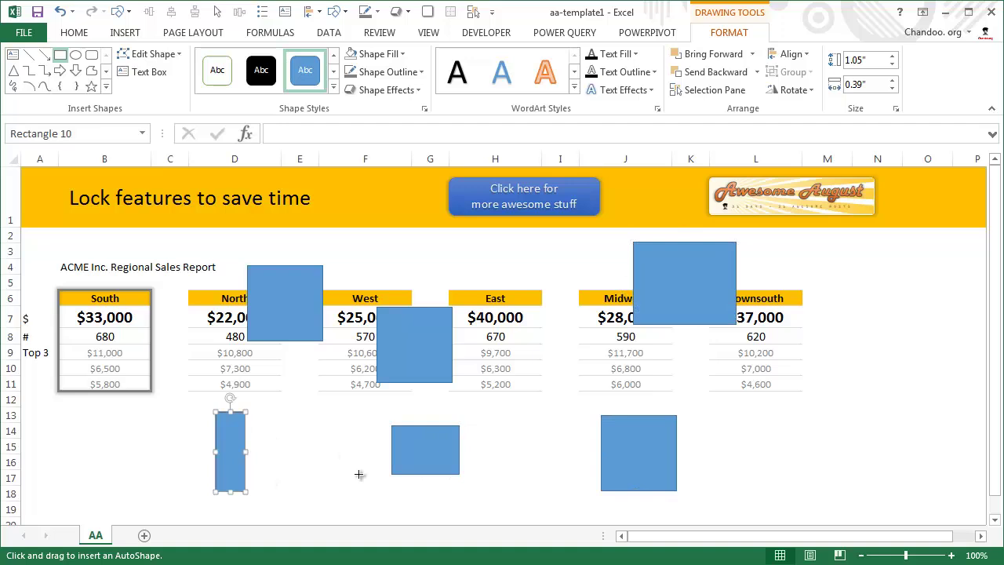
{"action": "key", "text": "Escape"}
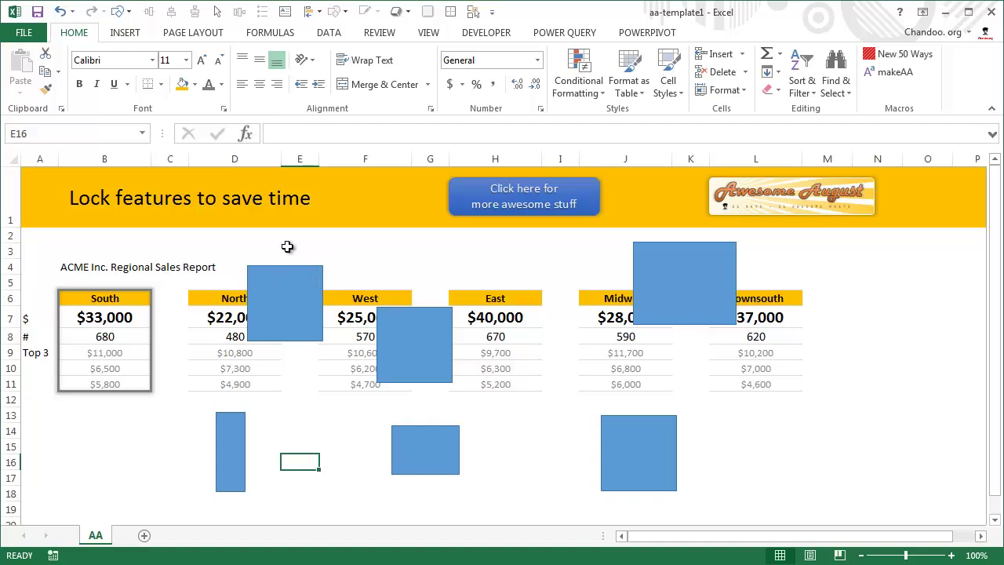
Step: Select all six scattered rectangles together and delete them
{"action": "left_click", "coordinate": [120, 12]}
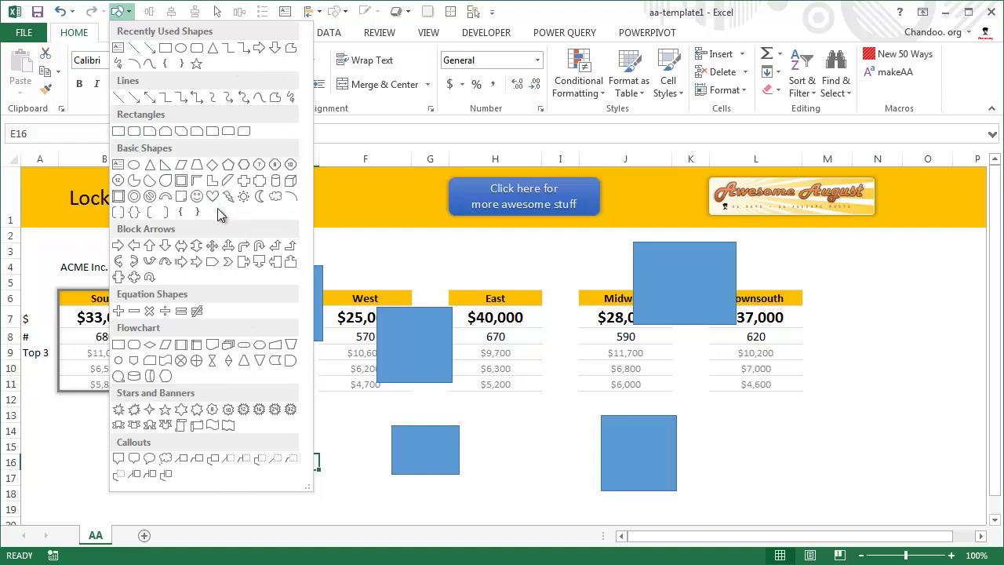
{"action": "left_click", "coordinate": [863, 463]}
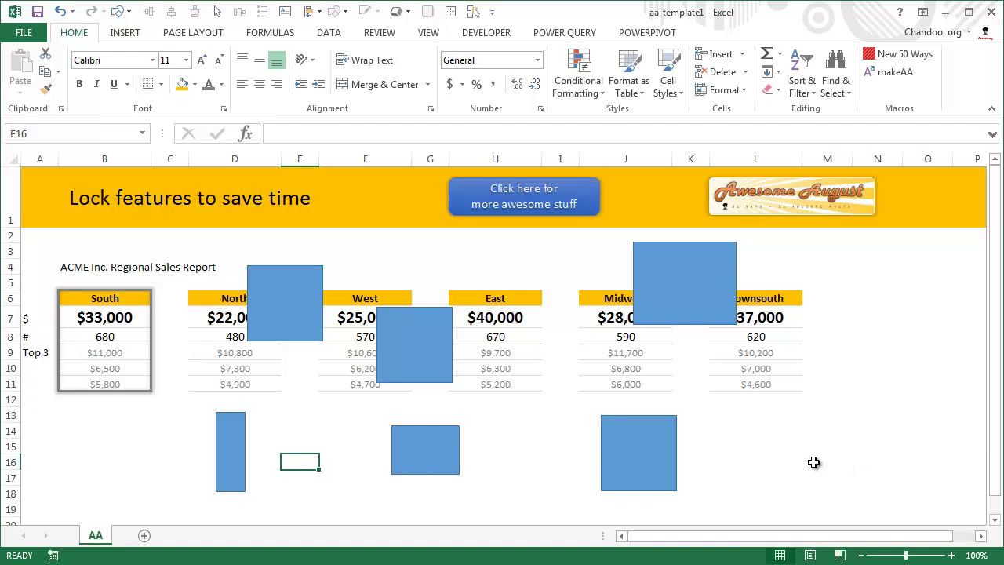
{"action": "left_click", "coordinate": [239, 450]}
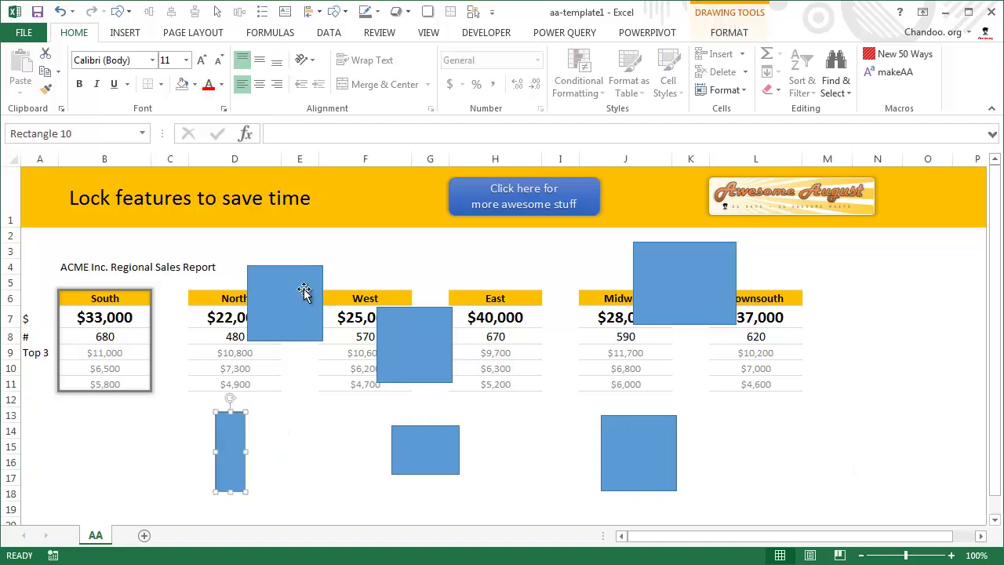
{"action": "left_click", "coordinate": [305, 291], "text": "ctrl"}
{"action": "left_click", "coordinate": [408, 359], "text": "ctrl"}
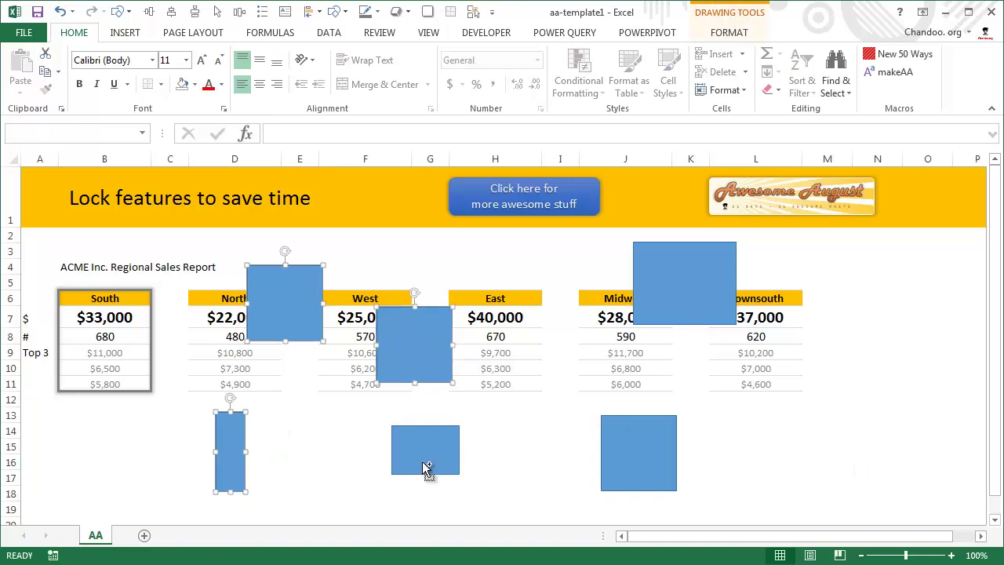
{"action": "left_click", "coordinate": [426, 466], "text": "ctrl"}
{"action": "left_click", "coordinate": [654, 439], "text": "ctrl"}
{"action": "left_click", "coordinate": [668, 252], "text": "ctrl"}
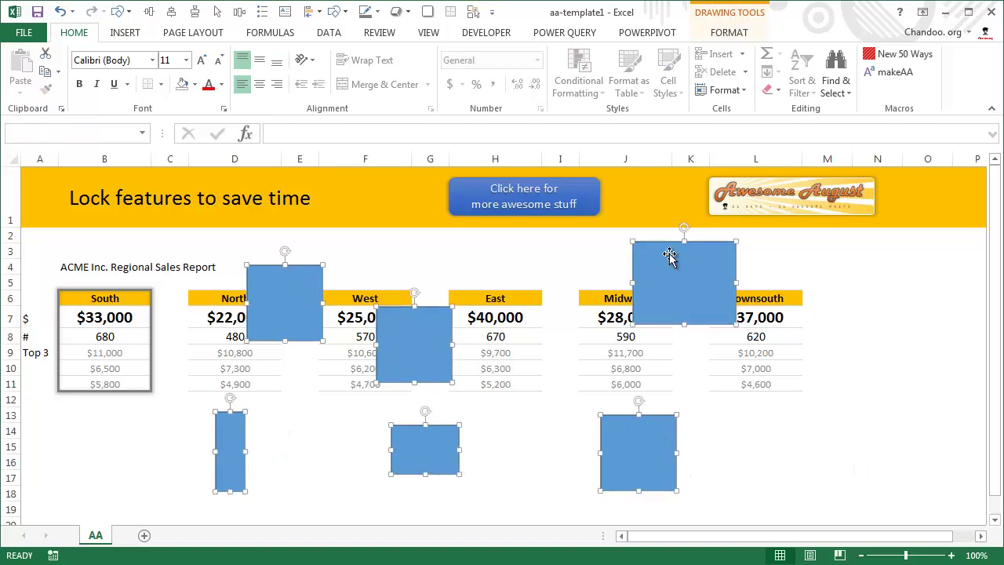
{"action": "key", "text": "Delete"}
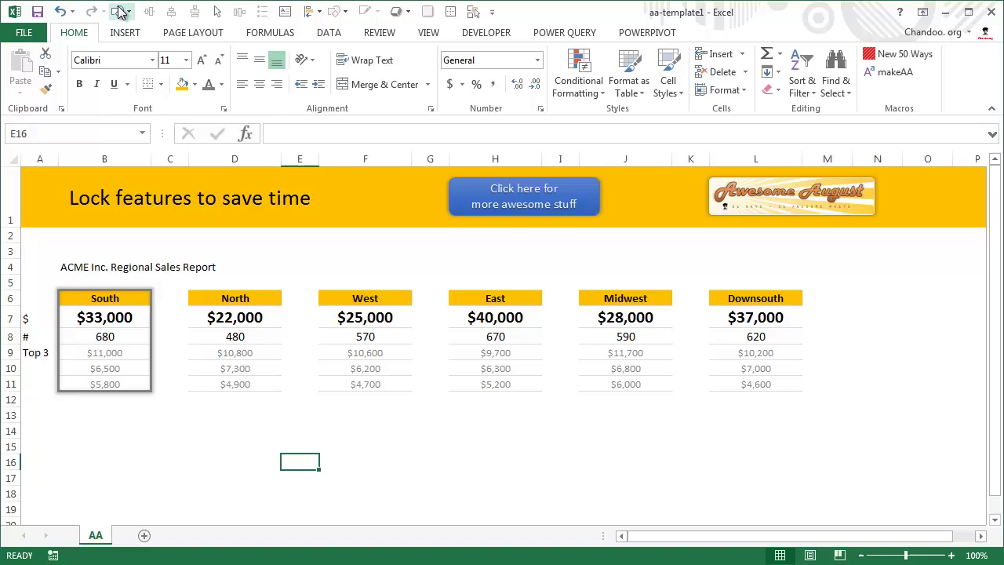
Step: With Lock Drawing Mode on, draw equal rectangles over North, West, East, Midwest and Downsouth
{"action": "left_click", "coordinate": [119, 11]}
{"action": "right_click", "coordinate": [166, 49]}
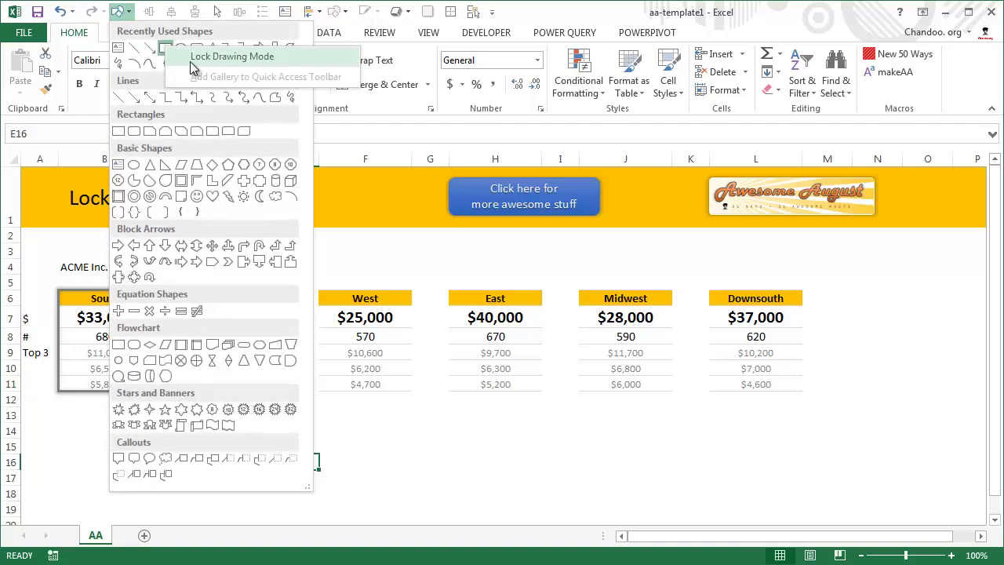
{"action": "left_click", "coordinate": [192, 61]}
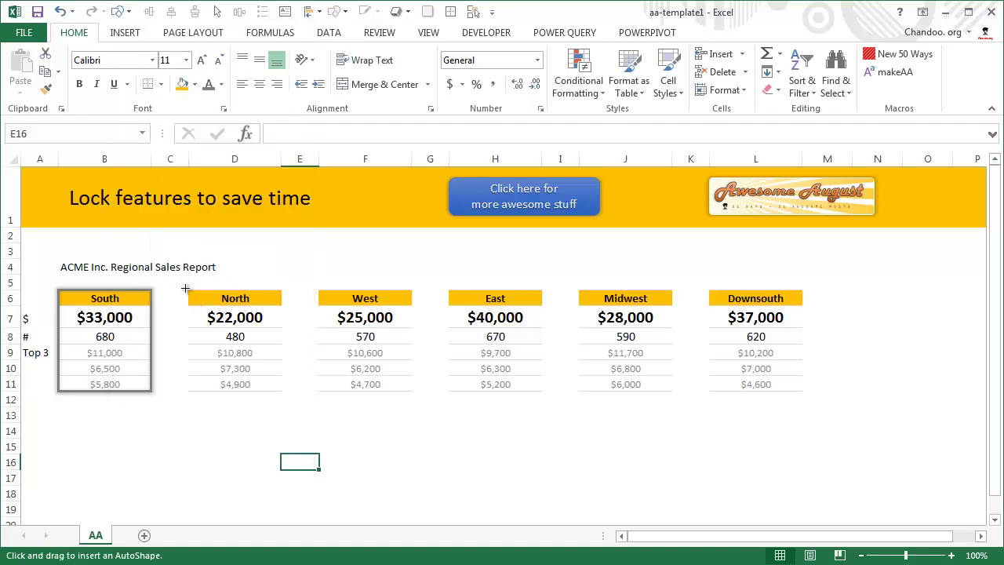
{"action": "left_click_drag", "start_coordinate": [189, 291], "coordinate": [281, 390]}
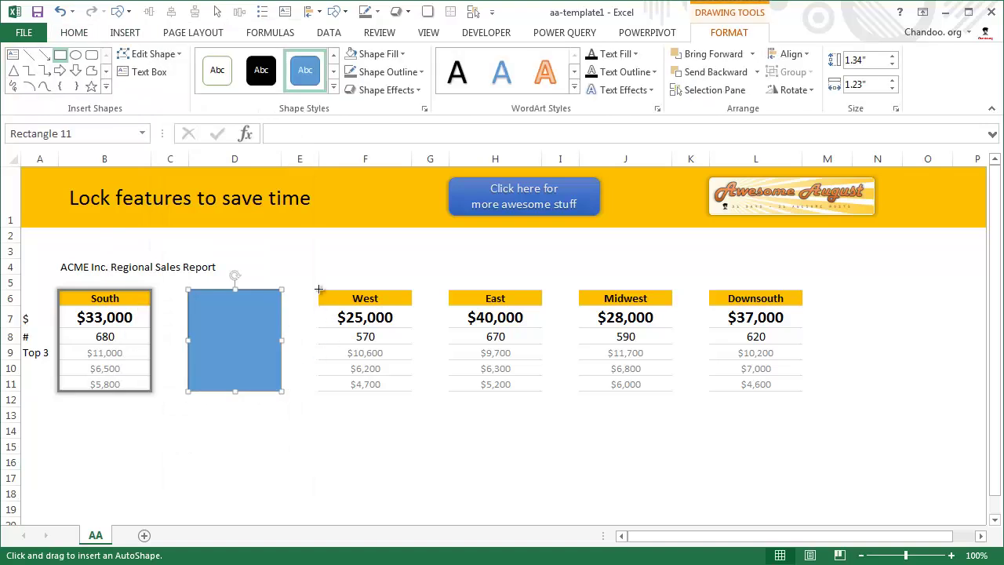
{"action": "mouse_move", "coordinate": [318, 289]}
{"action": "left_mouse_down"}
{"action": "mouse_move", "coordinate": [406, 398]}
{"action": "mouse_move", "coordinate": [412, 391]}
{"action": "left_mouse_up"}
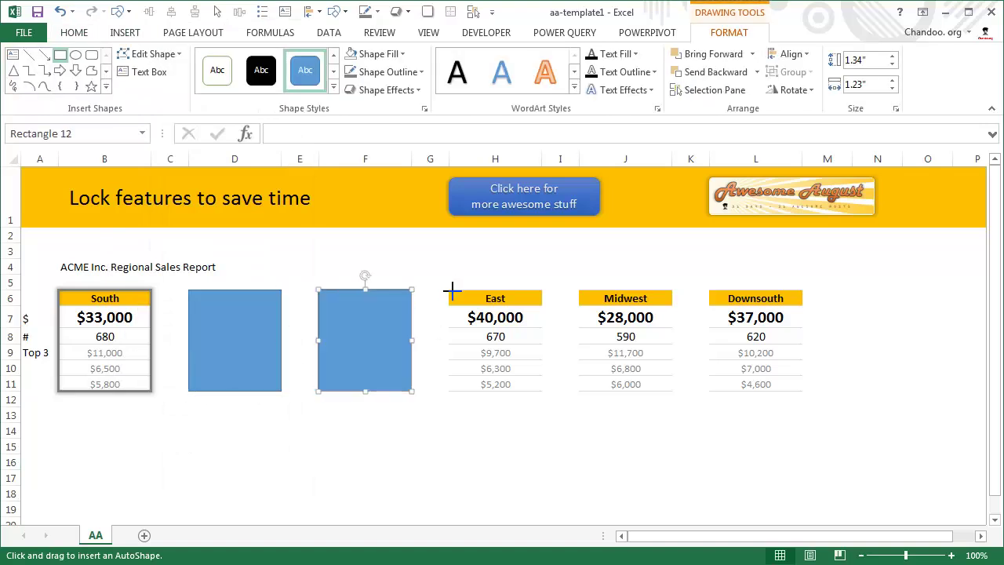
{"action": "left_click_drag", "start_coordinate": [449, 289], "coordinate": [541, 391]}
{"action": "left_click_drag", "start_coordinate": [579, 290], "coordinate": [672, 390]}
{"action": "left_click_drag", "start_coordinate": [710, 290], "coordinate": [802, 391]}
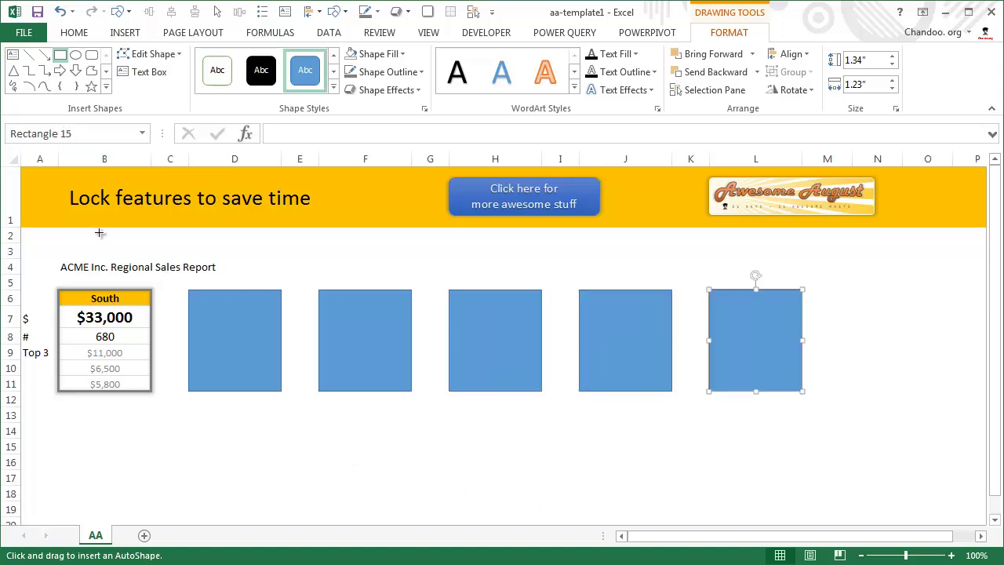
Step: Stop drawing and pick up the South box's style with a locked Format Painter
{"action": "key", "text": "Escape"}
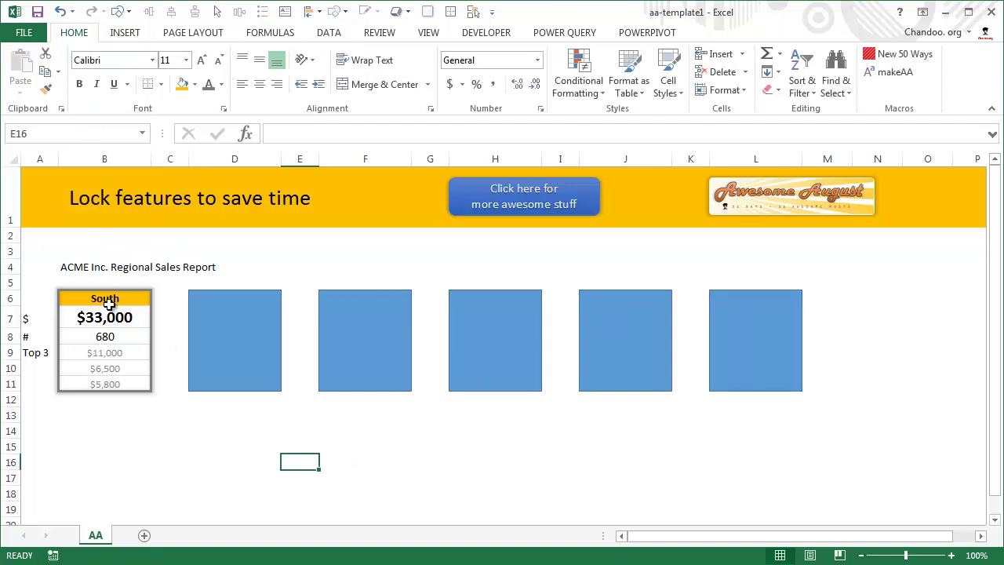
{"action": "left_click", "coordinate": [221, 306]}
{"action": "left_click", "coordinate": [373, 310]}
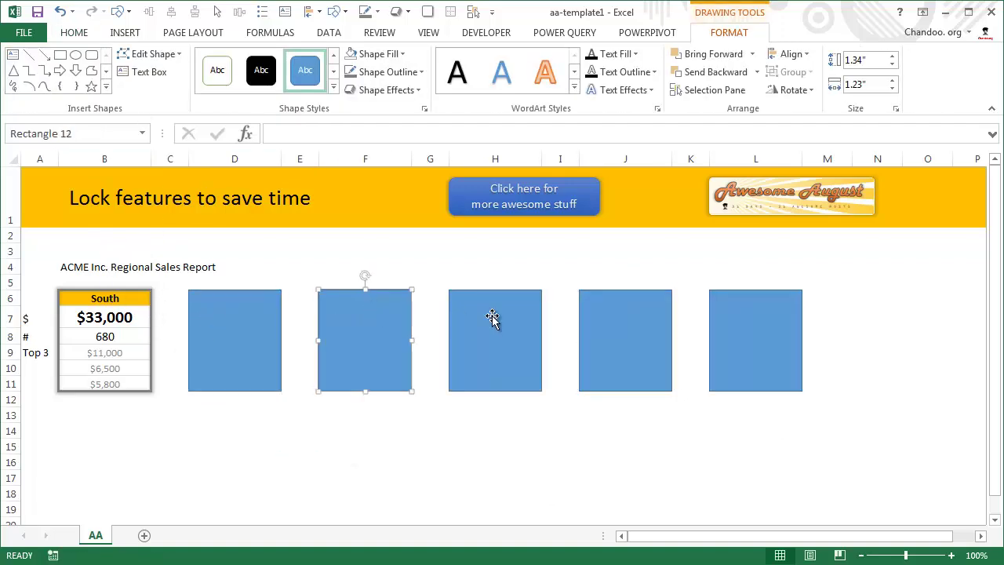
{"action": "left_click", "coordinate": [59, 329]}
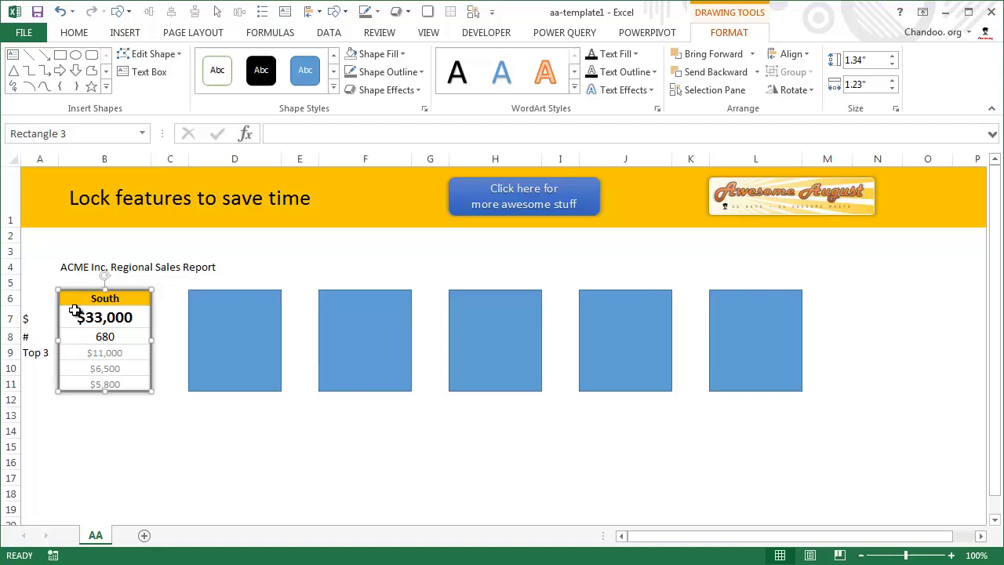
{"action": "left_click", "coordinate": [74, 32]}
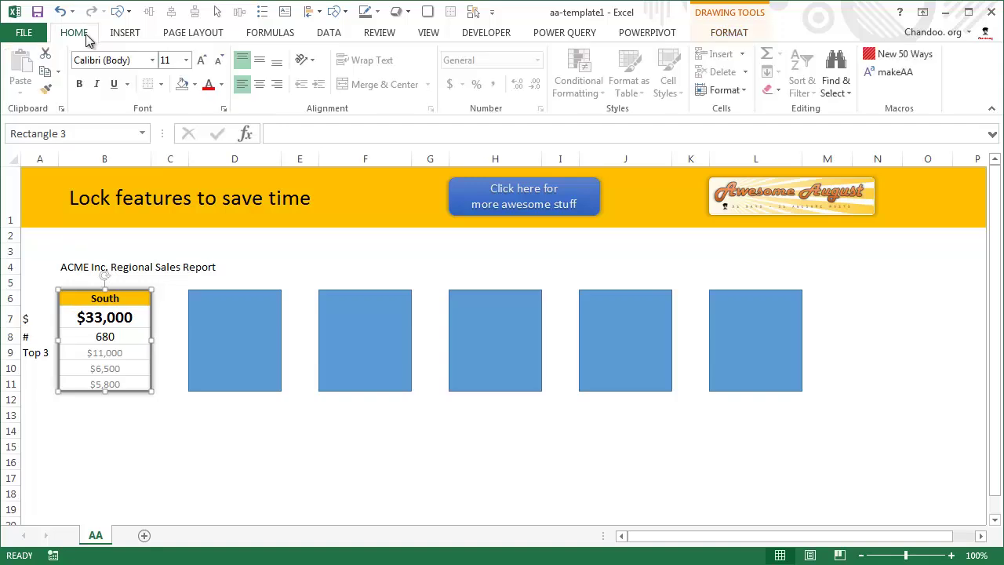
{"action": "double_click", "coordinate": [46, 89]}
Step: Paint the South style onto the North, West, East, Midwest and Downsouth rectangles
{"action": "left_click", "coordinate": [224, 339]}
{"action": "left_click", "coordinate": [353, 337]}
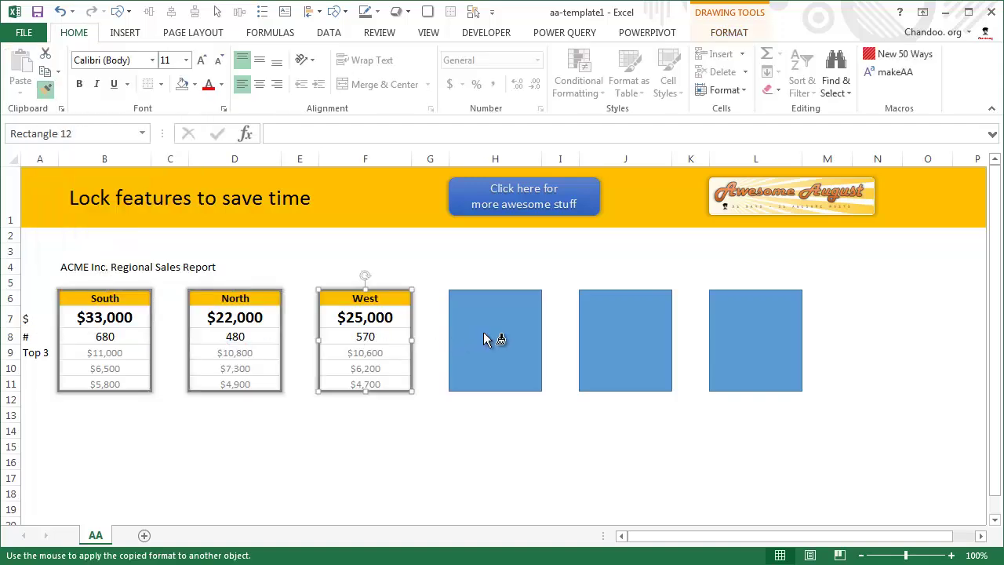
{"action": "left_click", "coordinate": [486, 339]}
{"action": "left_click", "coordinate": [644, 339]}
{"action": "left_click", "coordinate": [765, 347]}
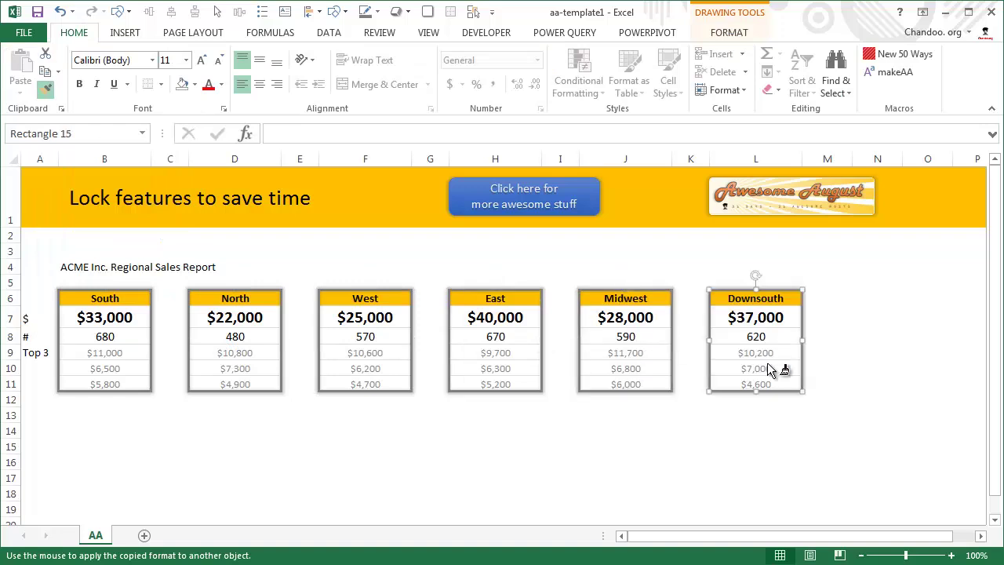
{"action": "left_click", "coordinate": [451, 497]}
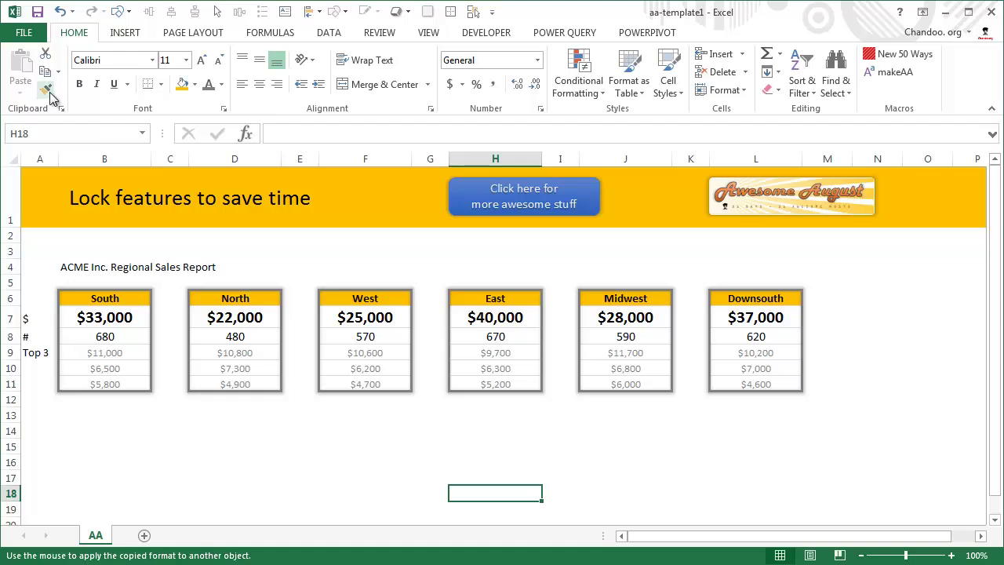
{"action": "left_click", "coordinate": [123, 31]}
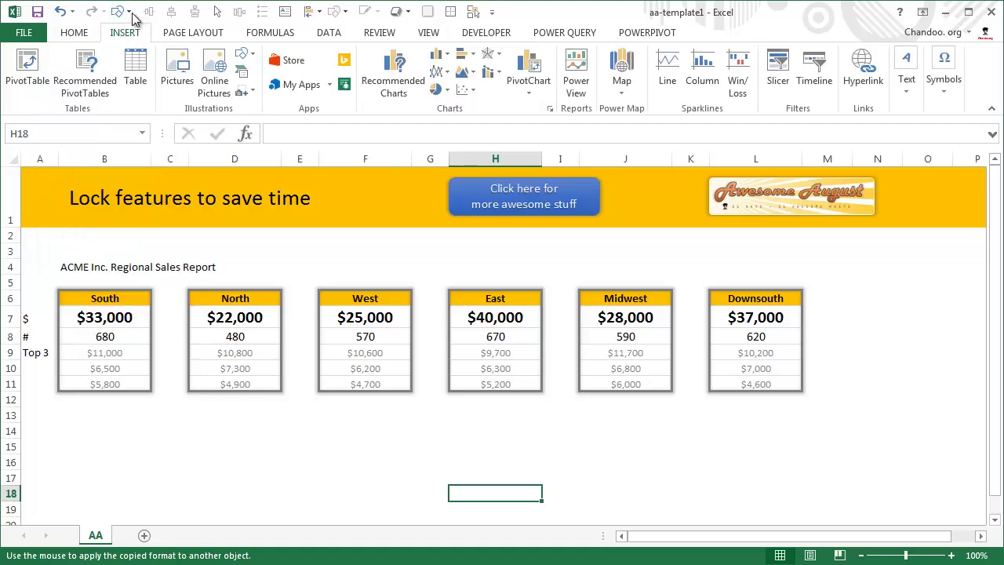
{"action": "left_click", "coordinate": [251, 61]}
{"action": "left_click", "coordinate": [251, 61]}
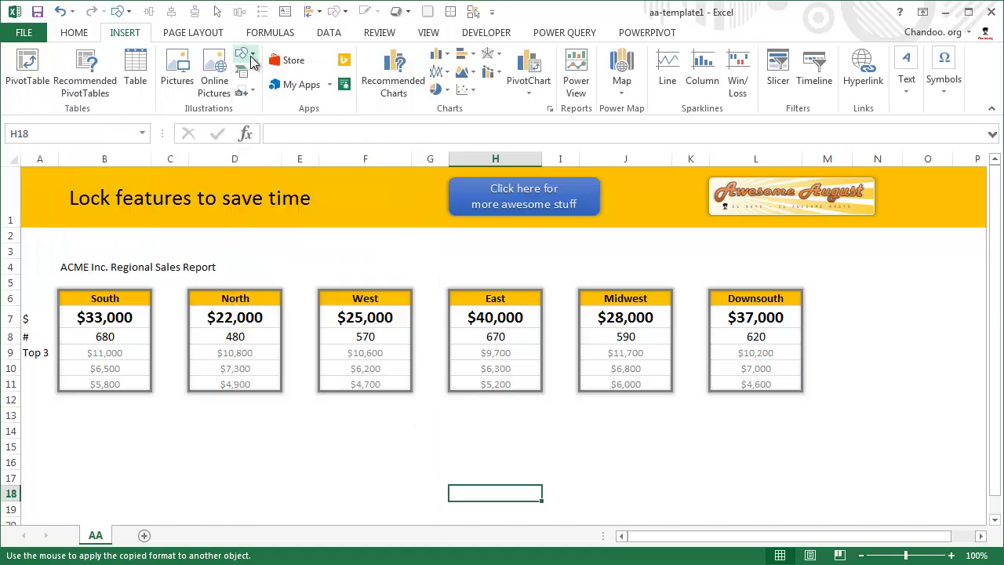
{"action": "left_click", "coordinate": [69, 35]}
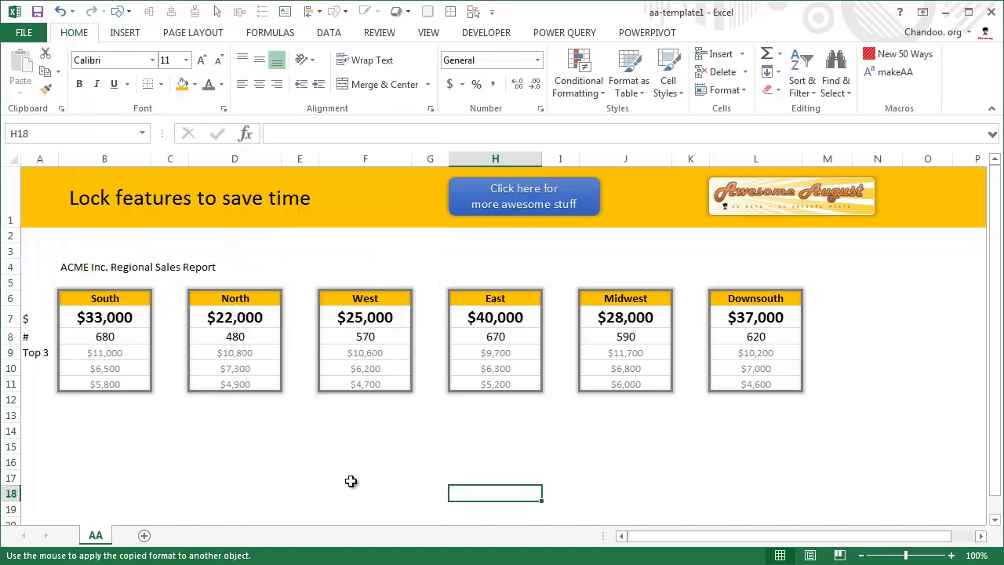